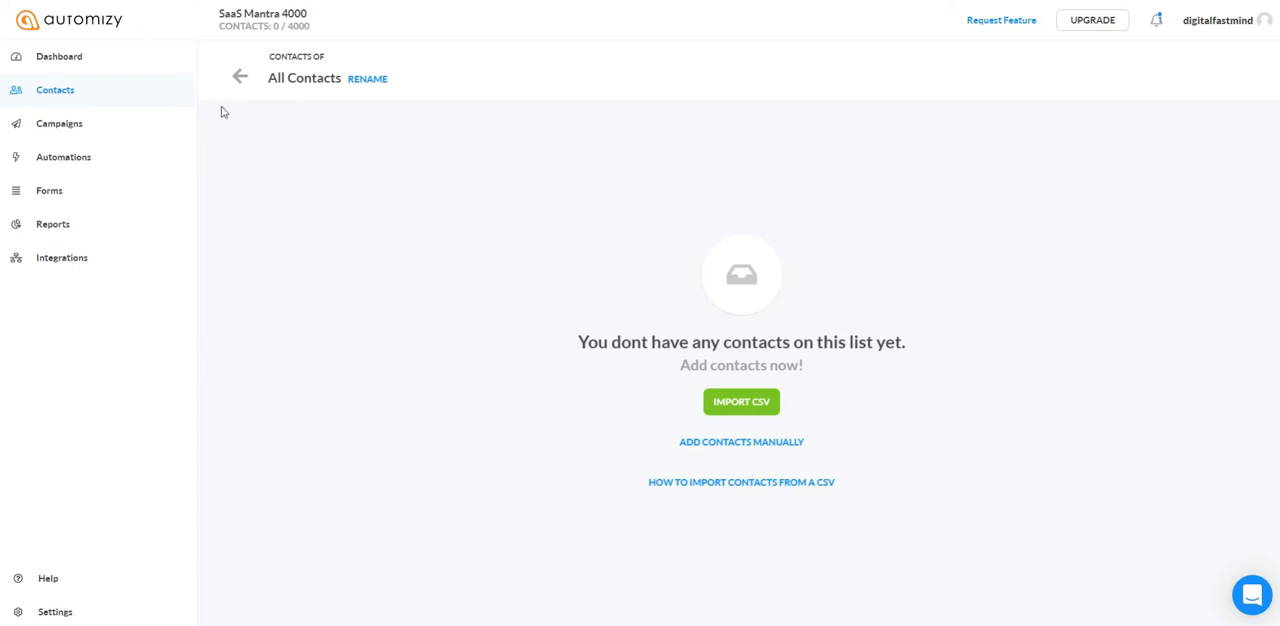
Step: Check the contact lists and examine the running Pabbly automation that sends an email when a contact joins All Contacts
{"action": "left_click", "coordinate": [240, 76]}
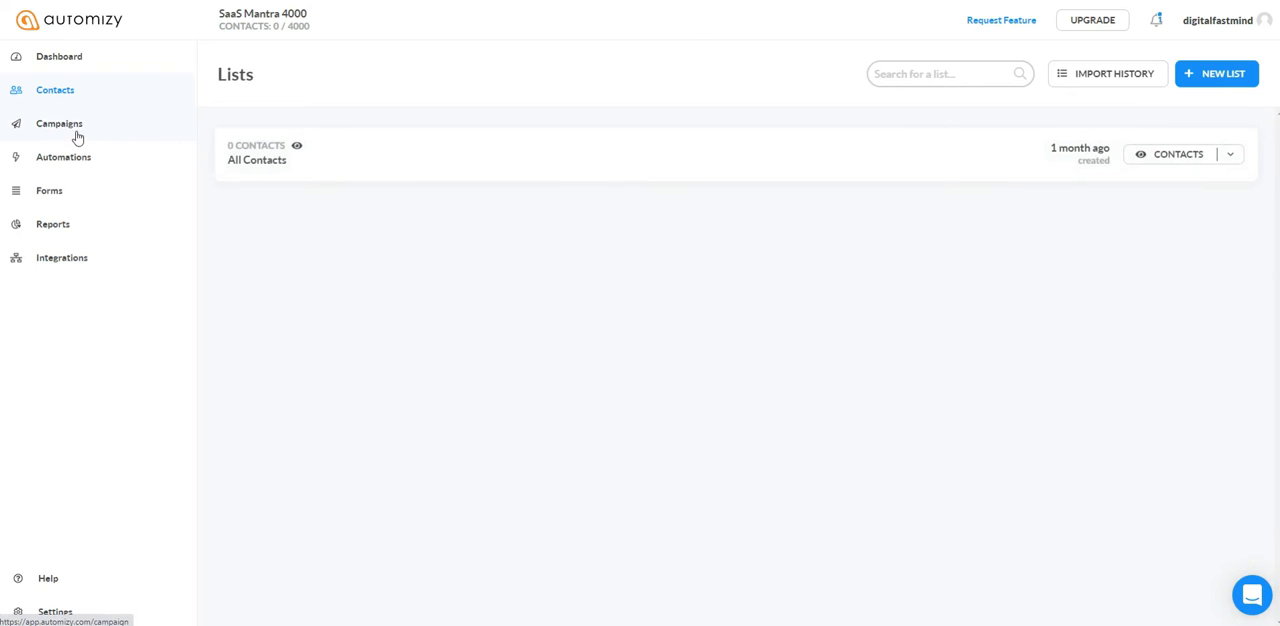
{"action": "left_click", "coordinate": [76, 132]}
{"action": "left_click", "coordinate": [75, 162]}
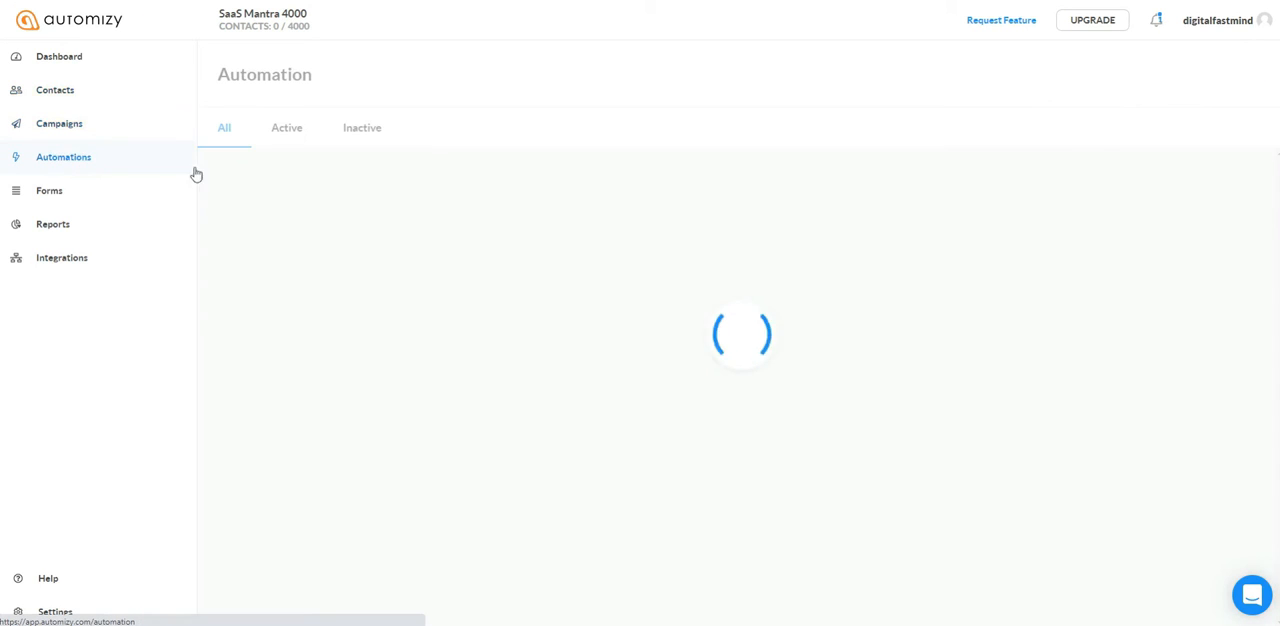
{"action": "left_click", "coordinate": [269, 192]}
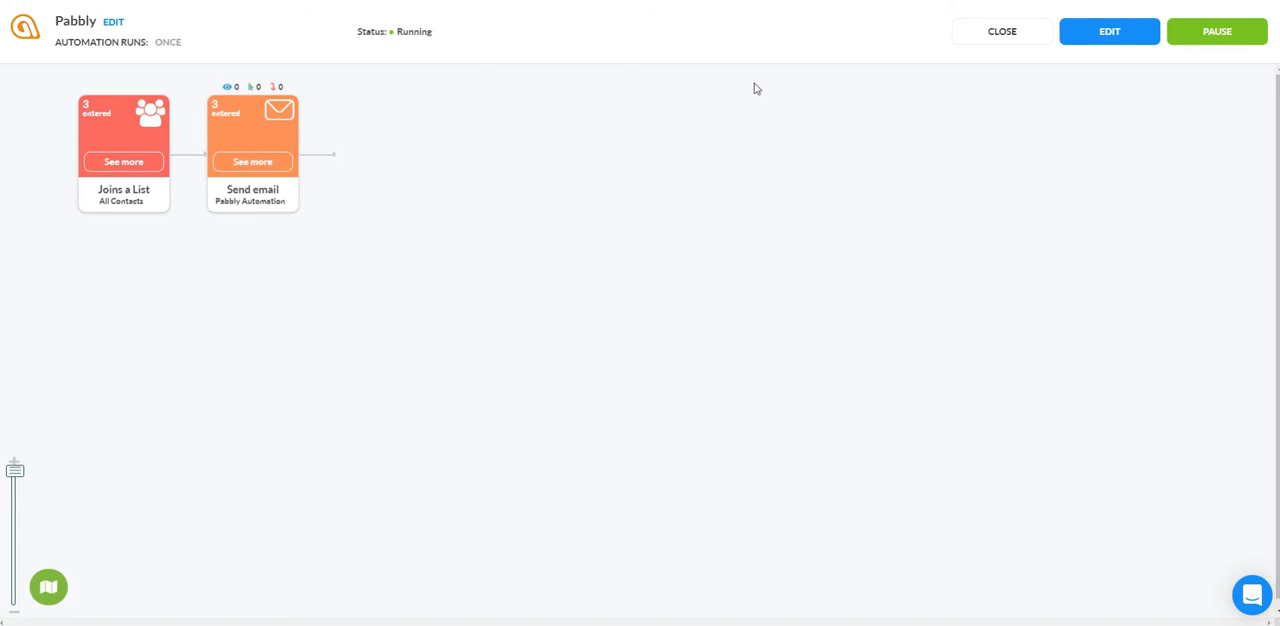
{"action": "left_click", "coordinate": [999, 38]}
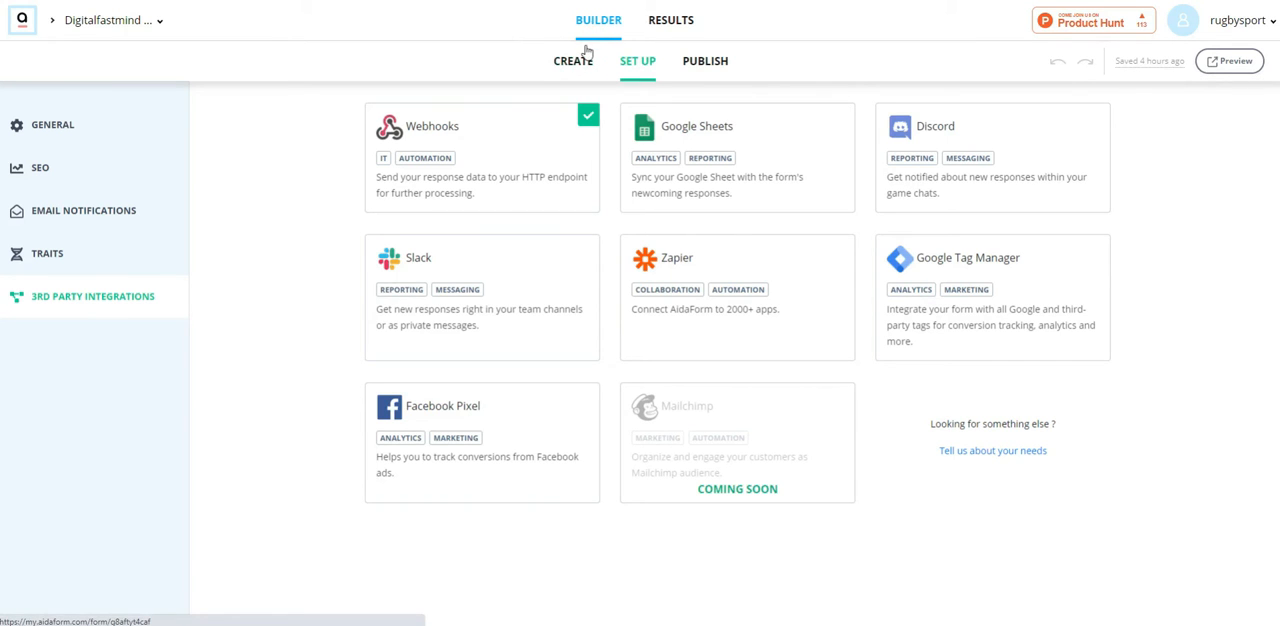
Step: Review all questions of the Modulo per Facebook Ads form in the AidaForm builder
{"action": "left_click", "coordinate": [586, 56]}
{"action": "scroll", "coordinate": [570, 200], "scroll_direction": "down", "scroll_amount": 10}
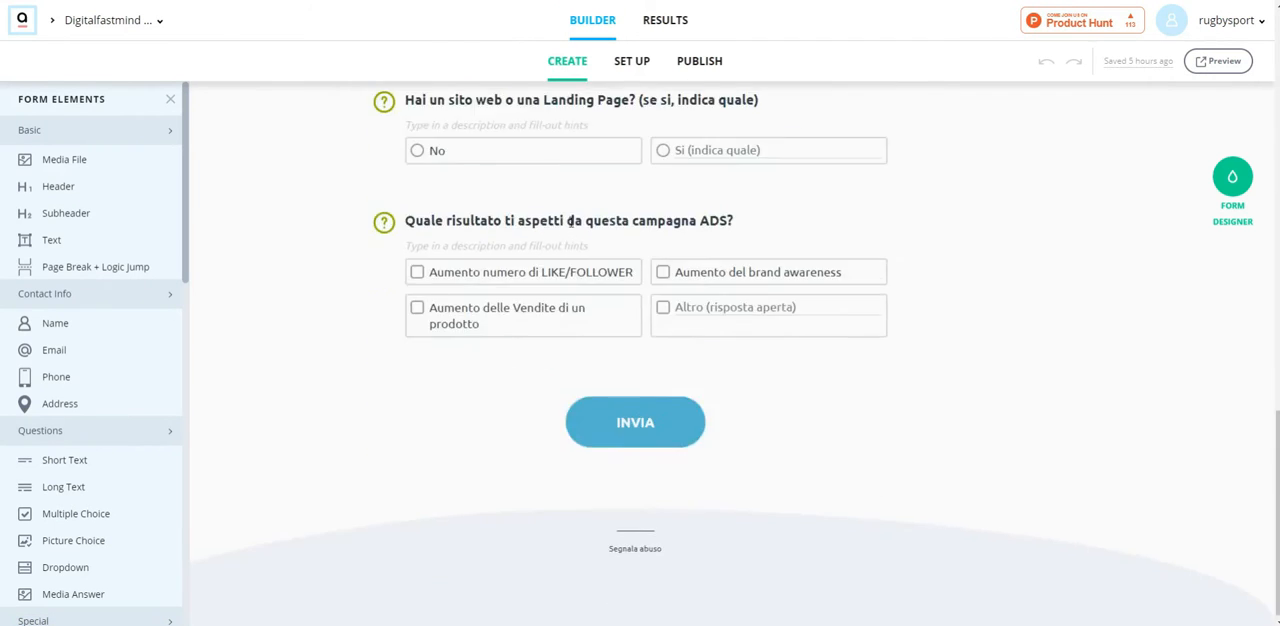
{"action": "scroll", "coordinate": [570, 220], "scroll_direction": "up", "scroll_amount": 10}
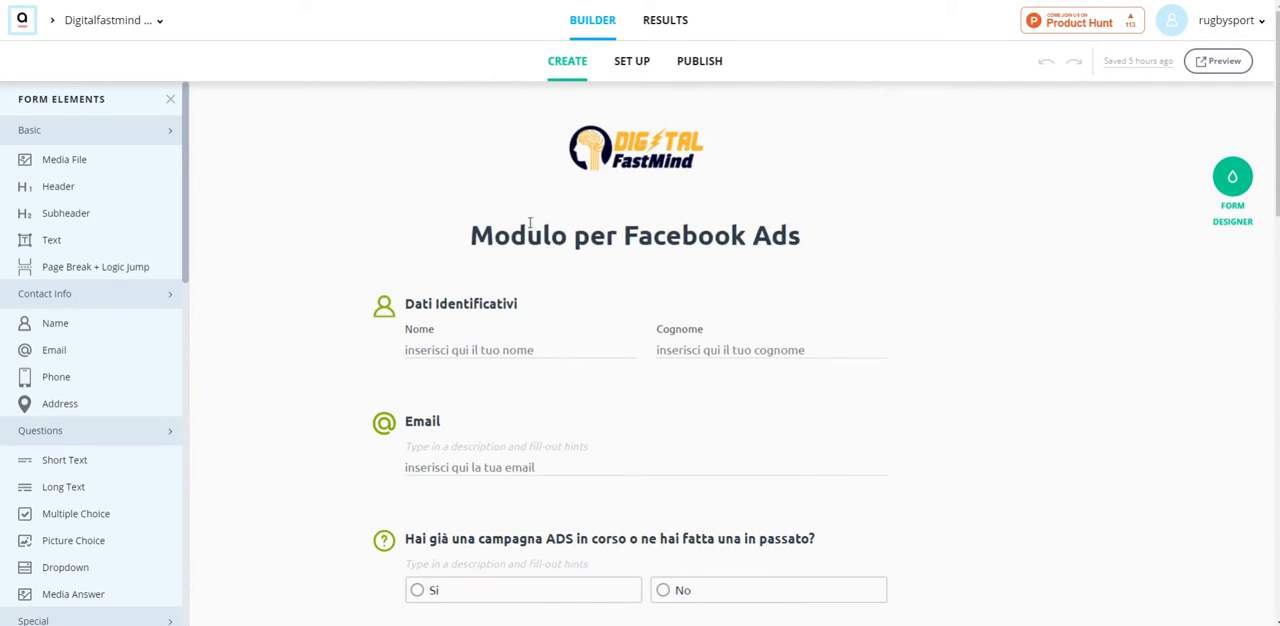
{"action": "scroll", "coordinate": [600, 270], "scroll_direction": "down", "scroll_amount": 6}
{"action": "scroll", "coordinate": [601, 278], "scroll_direction": "down", "scroll_amount": 5}
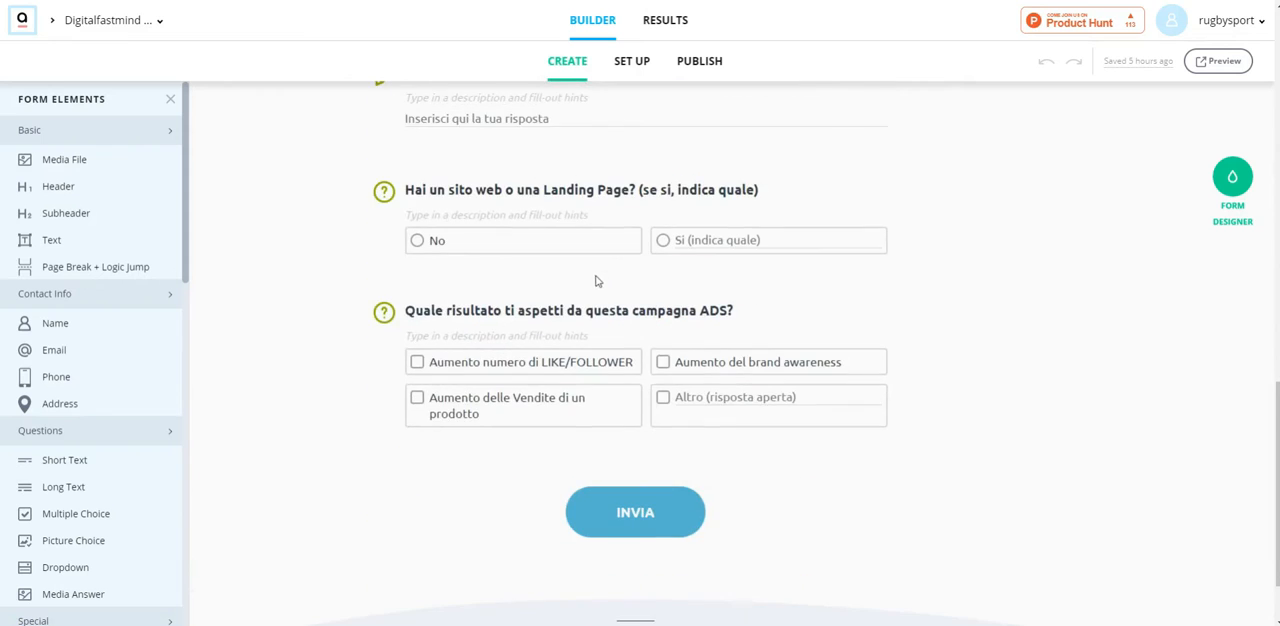
{"action": "scroll", "coordinate": [594, 278], "scroll_direction": "up", "scroll_amount": 10}
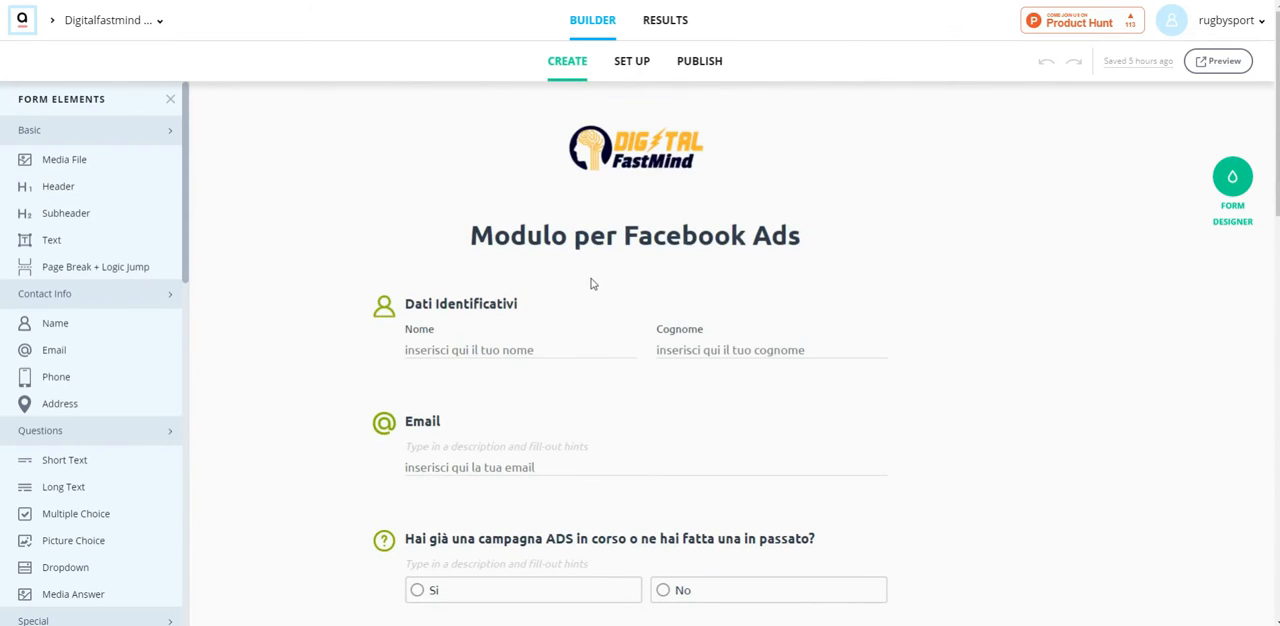
Step: Create a new workflow in Pabbly Connect named "Aida form to Automizy"
{"action": "mouse_move", "coordinate": [560, 124]}
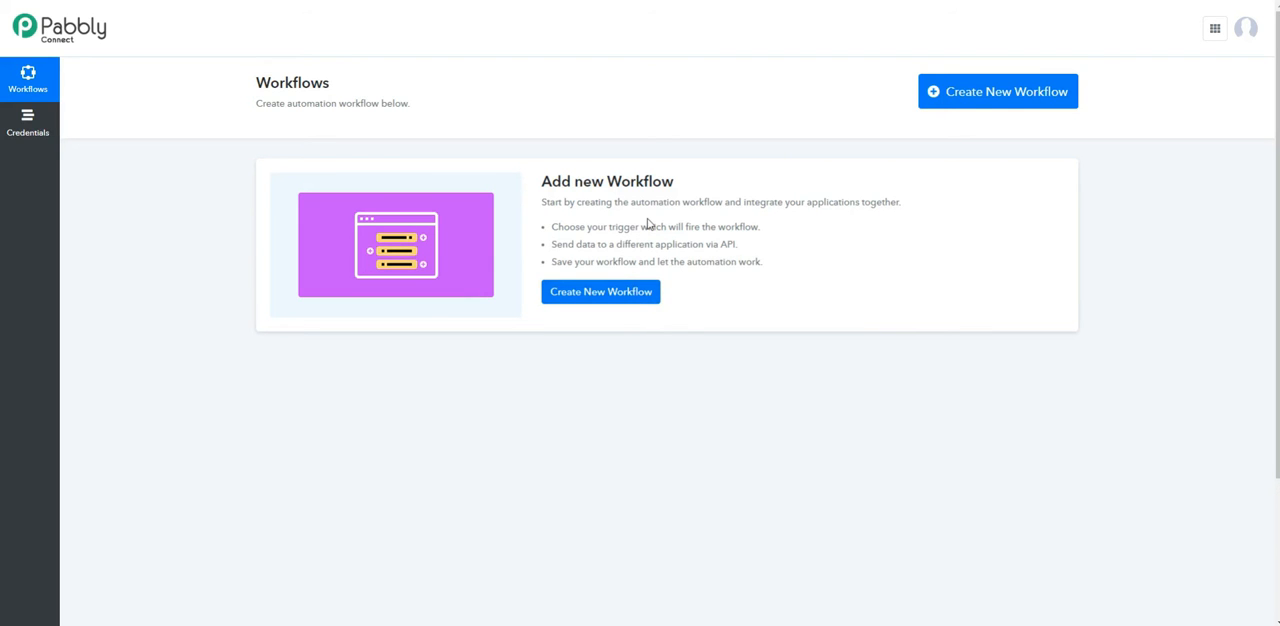
{"action": "left_click", "coordinate": [586, 293]}
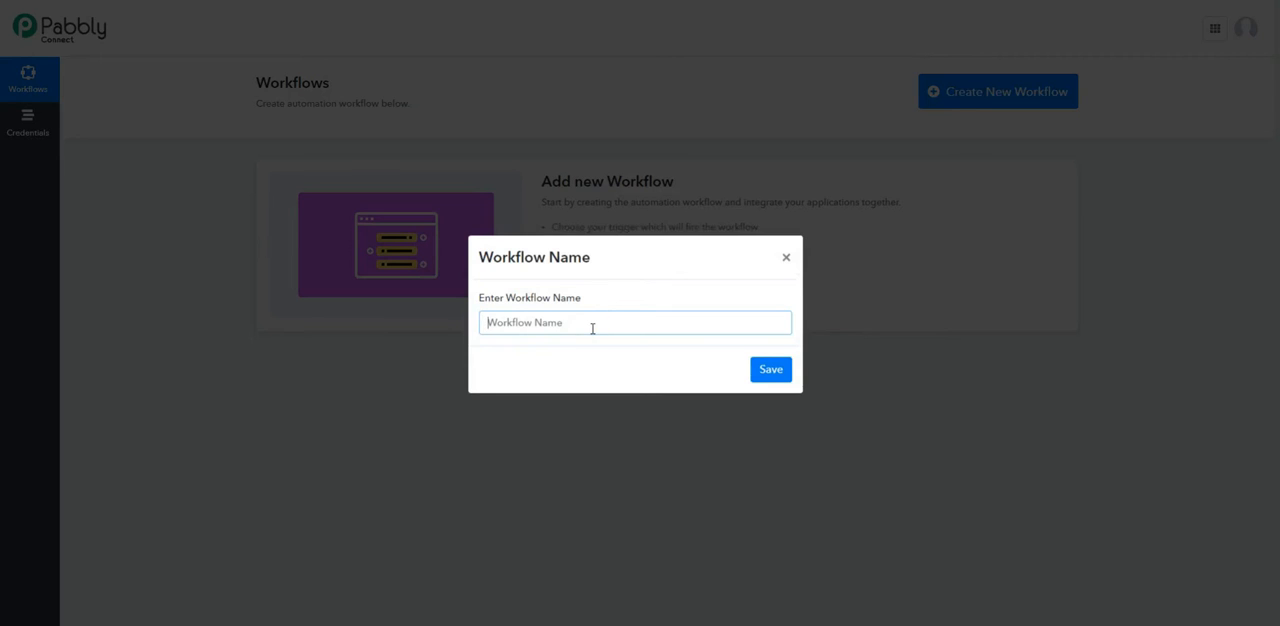
{"action": "type", "text": "Au"}
{"action": "type", "text": "da form to A"}
{"action": "type", "text": "utomizy"}
{"action": "left_click", "coordinate": [759, 374]}
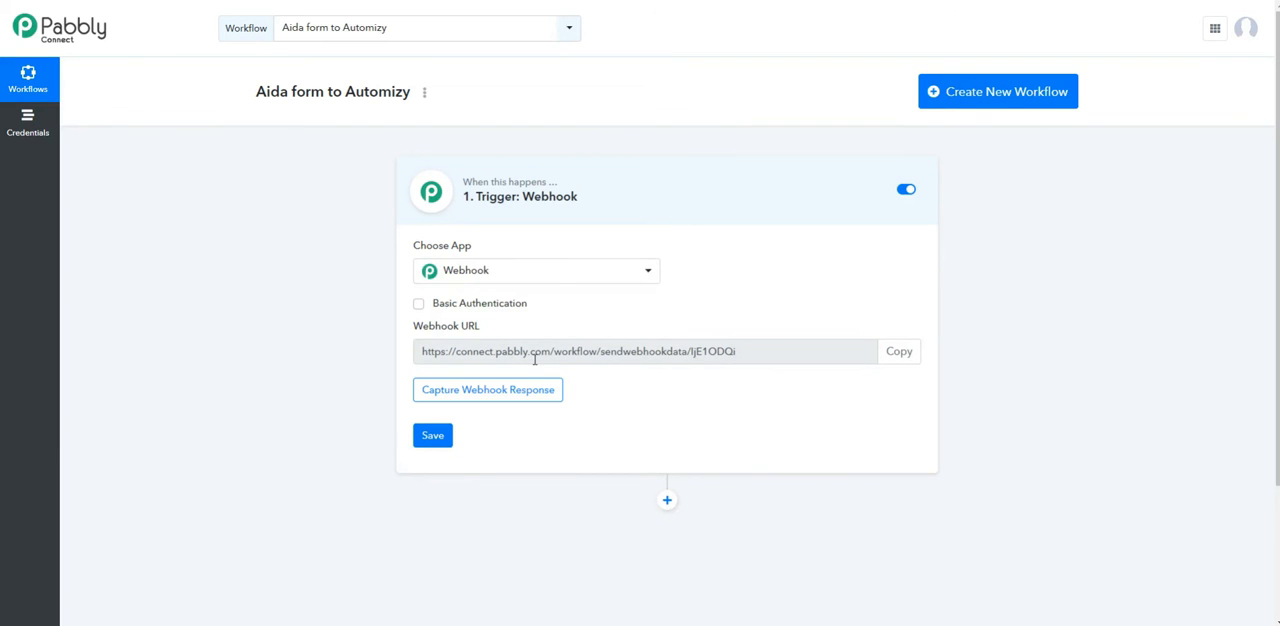
Step: Choose Webhook as the trigger app of the workflow and copy its webhook URL
{"action": "left_click", "coordinate": [515, 280]}
{"action": "scroll", "coordinate": [505, 470], "scroll_direction": "down", "scroll_amount": 3}
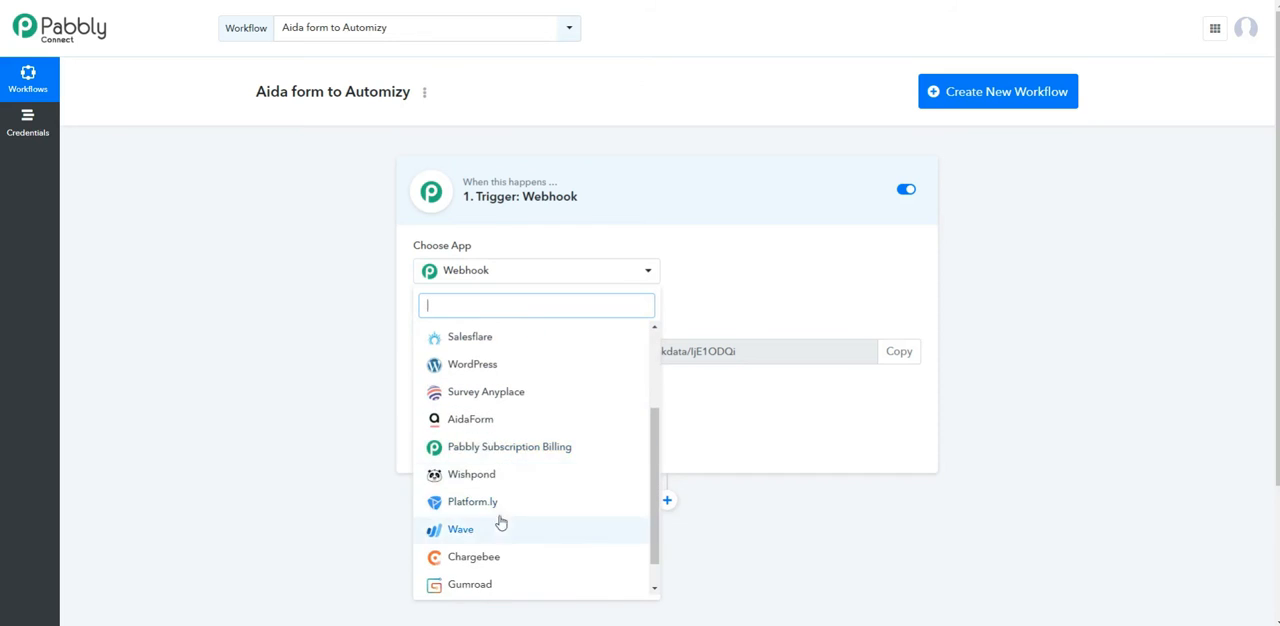
{"action": "scroll", "coordinate": [545, 380], "scroll_direction": "up", "scroll_amount": 3}
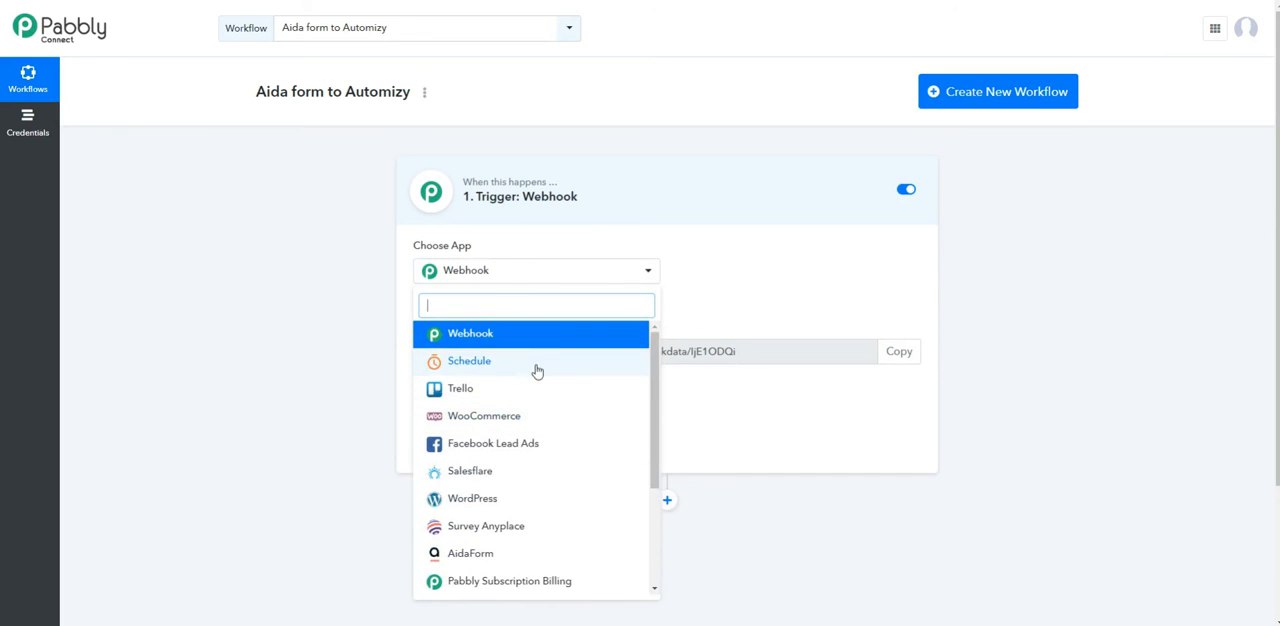
{"action": "left_click", "coordinate": [457, 332]}
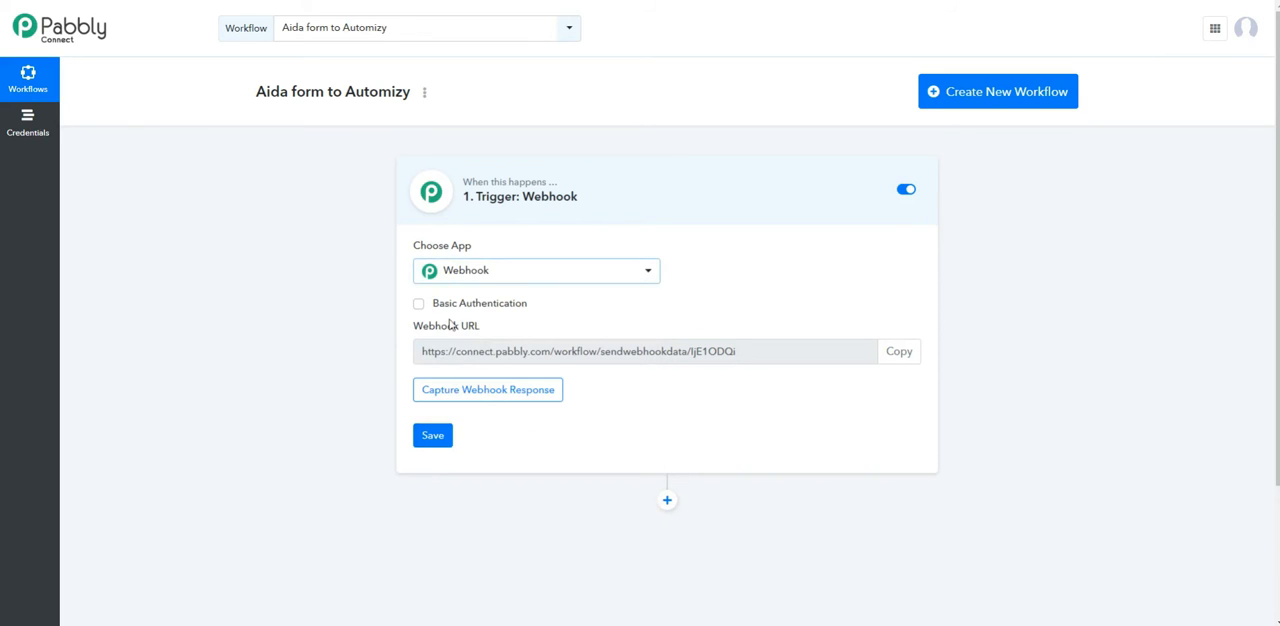
{"action": "left_click", "coordinate": [896, 351]}
Step: Switch to AidaForm and remove the existing Webhooks integration from the form's third-party integrations
{"action": "left_click", "coordinate": [400, 1]}
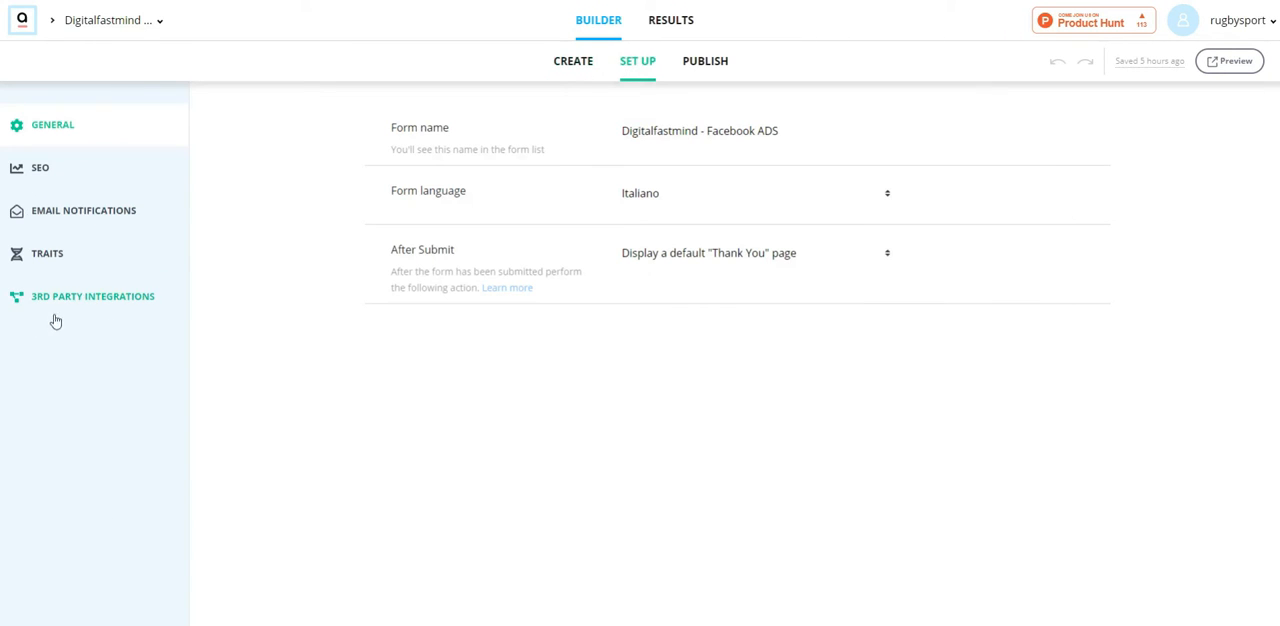
{"action": "left_click", "coordinate": [97, 302]}
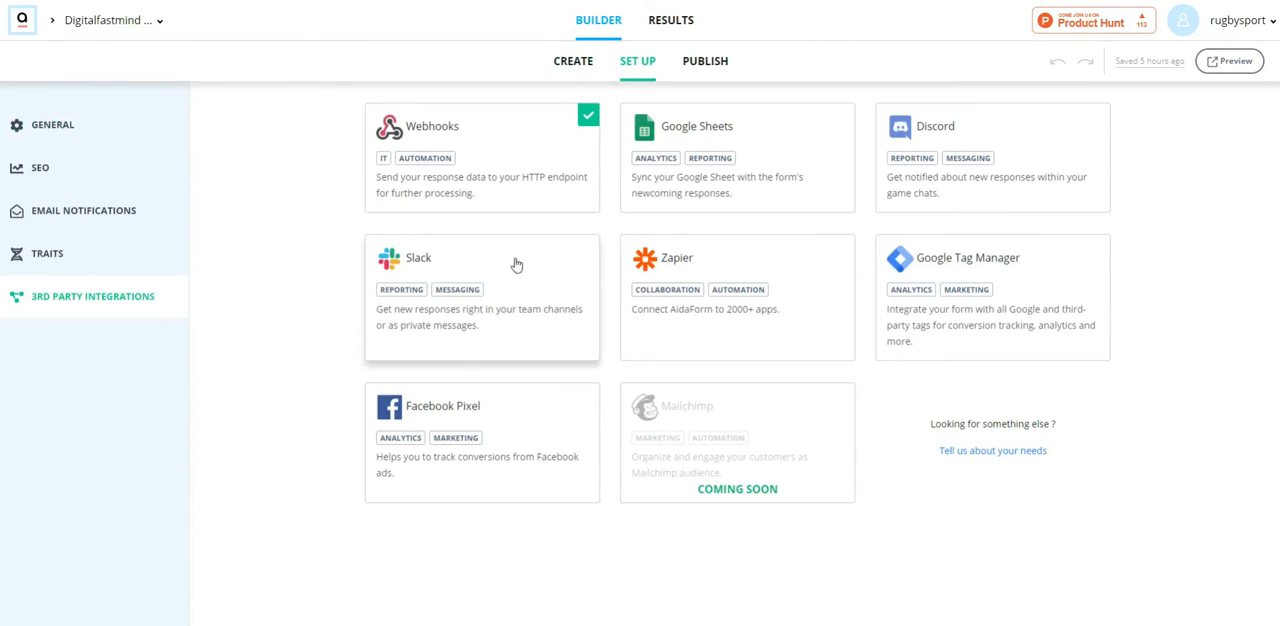
{"action": "left_click", "coordinate": [505, 162]}
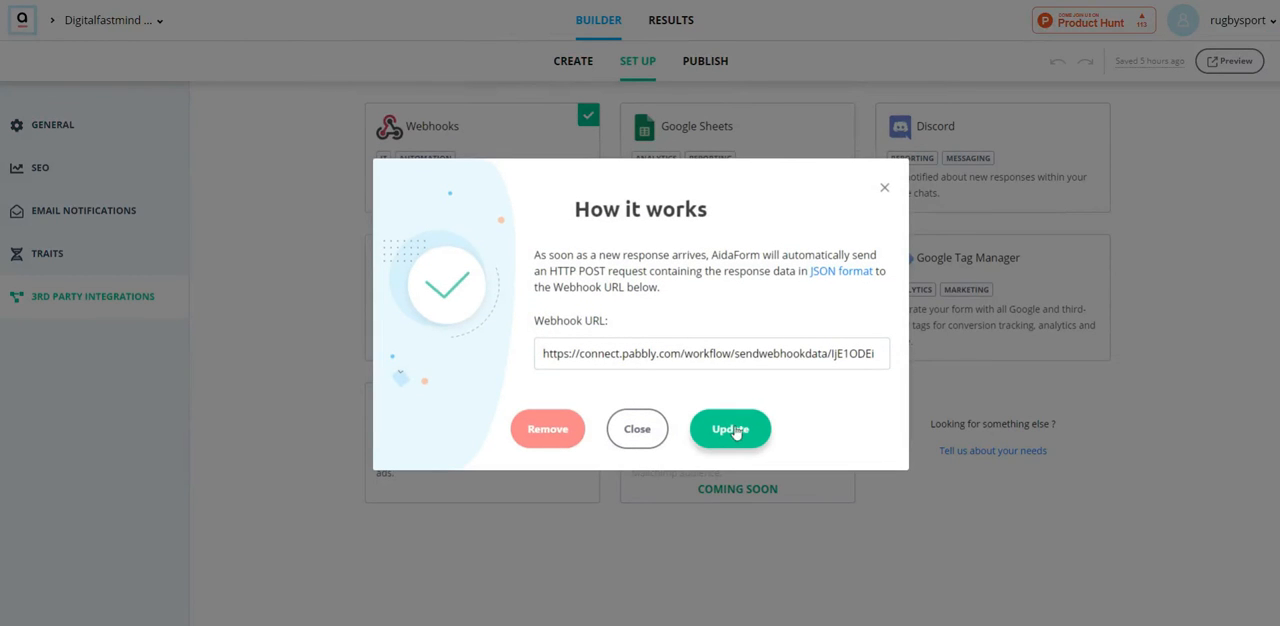
{"action": "left_click", "coordinate": [559, 431]}
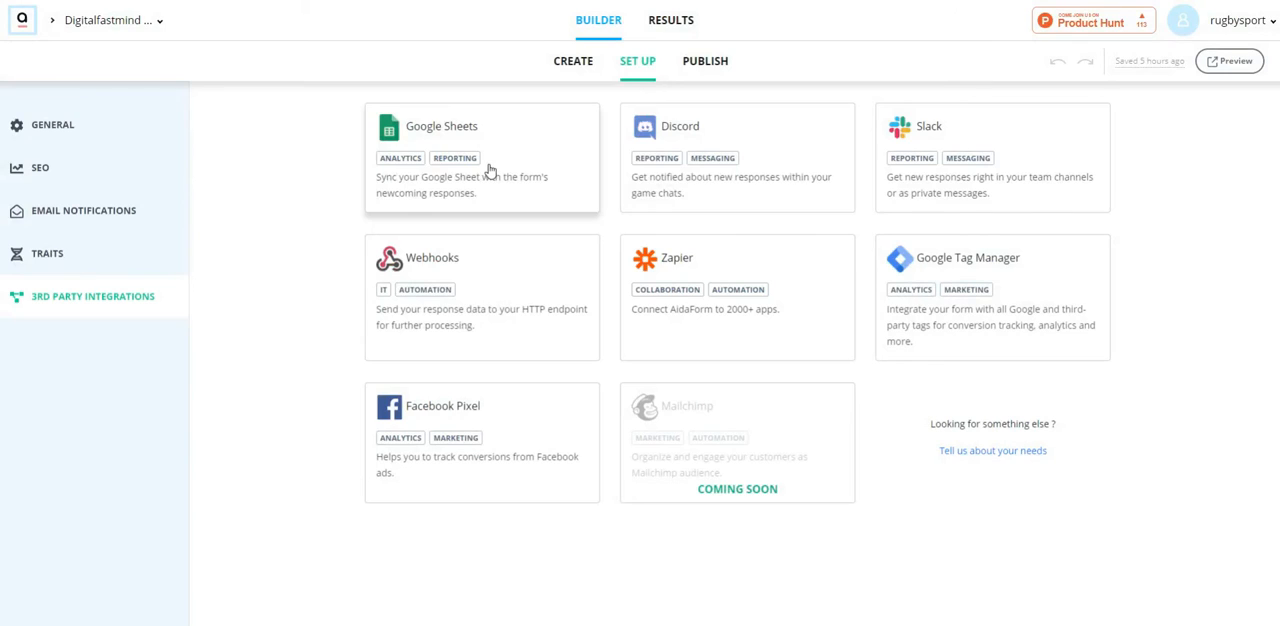
Step: Create a new Webhooks integration for the form using the webhook URL copied from Pabbly Connect
{"action": "left_click", "coordinate": [490, 172]}
{"action": "left_click", "coordinate": [888, 189]}
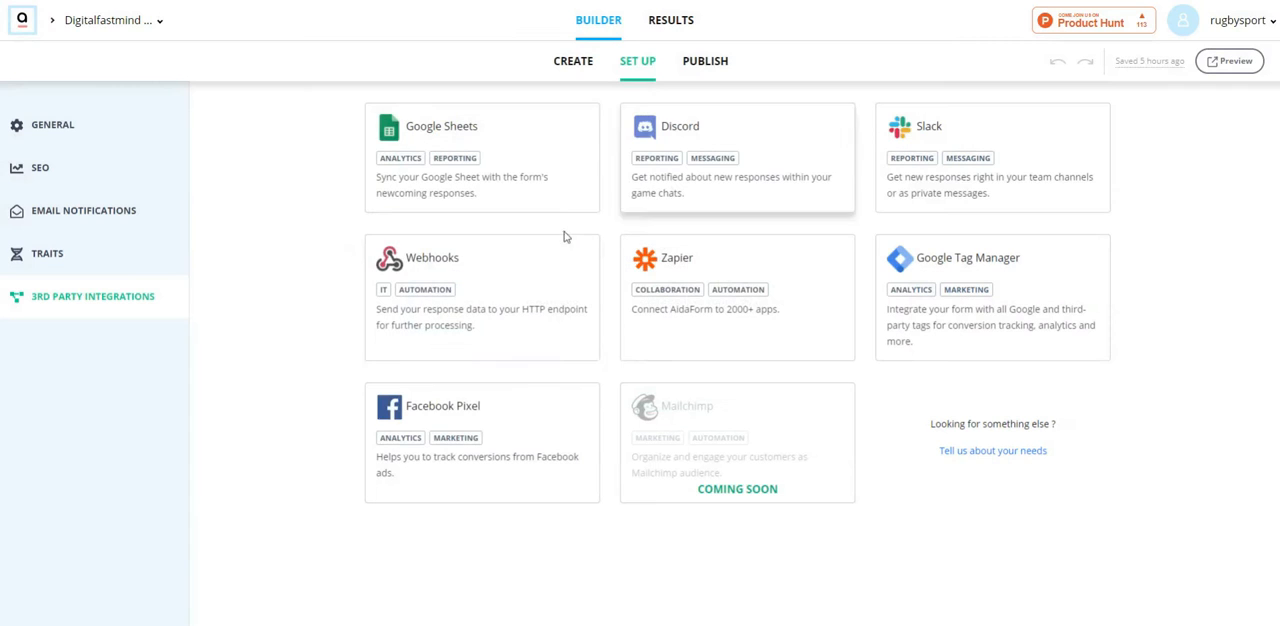
{"action": "left_click", "coordinate": [563, 250]}
{"action": "right_click", "coordinate": [643, 351]}
{"action": "left_click", "coordinate": [676, 452]}
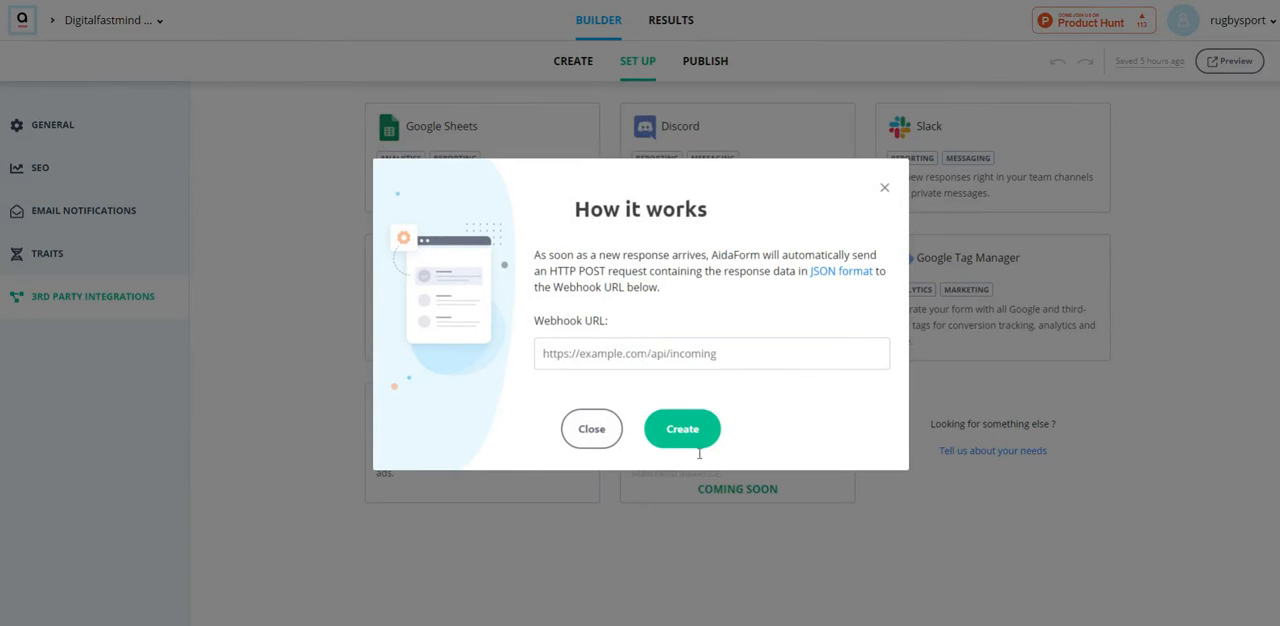
{"action": "left_click", "coordinate": [681, 432]}
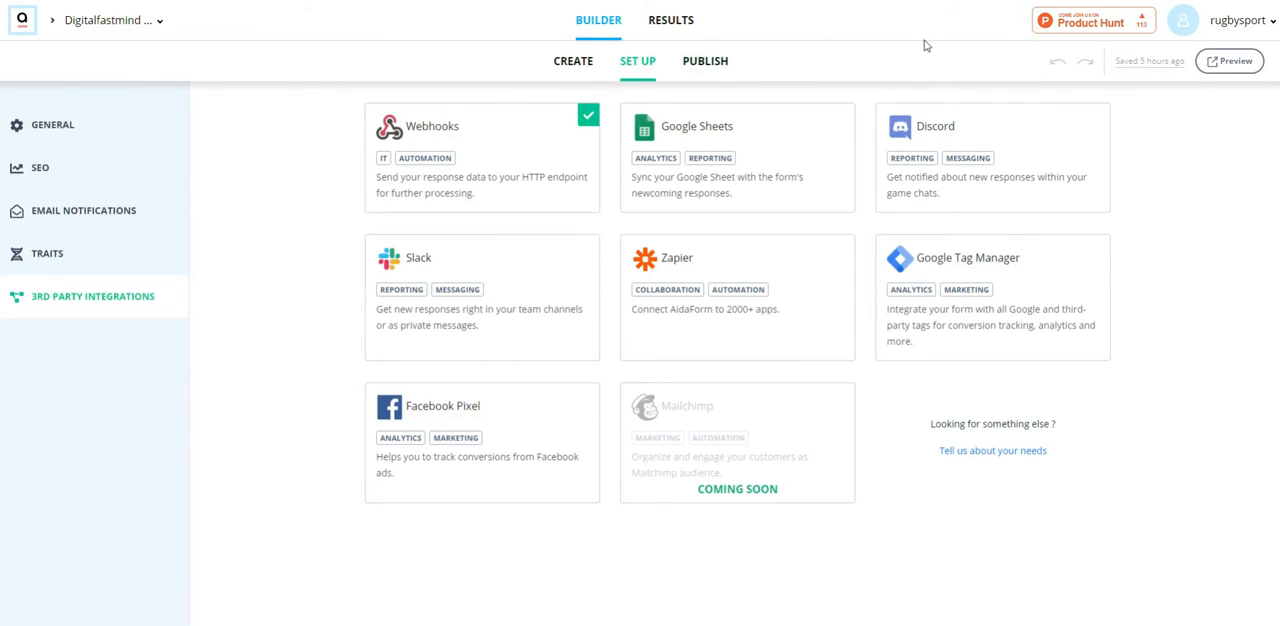
Step: Open the form's preview and fill in the first name, surname and email address
{"action": "left_click", "coordinate": [1240, 62]}
{"action": "left_click", "coordinate": [640, 2]}
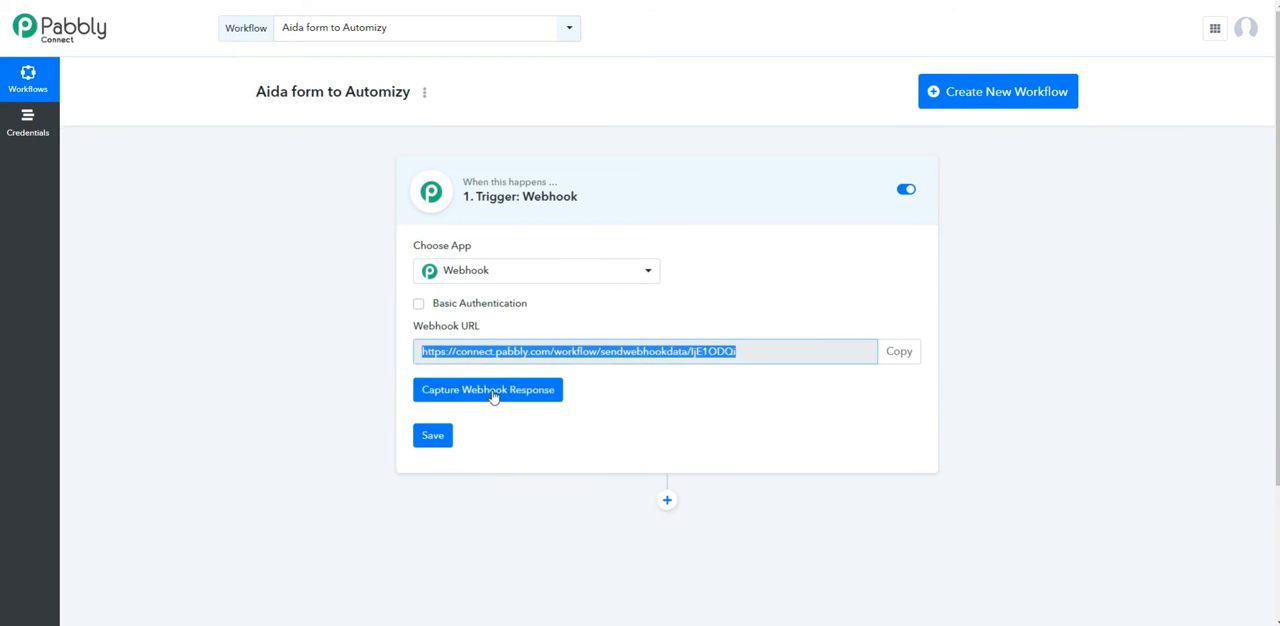
{"action": "left_click", "coordinate": [655, 2]}
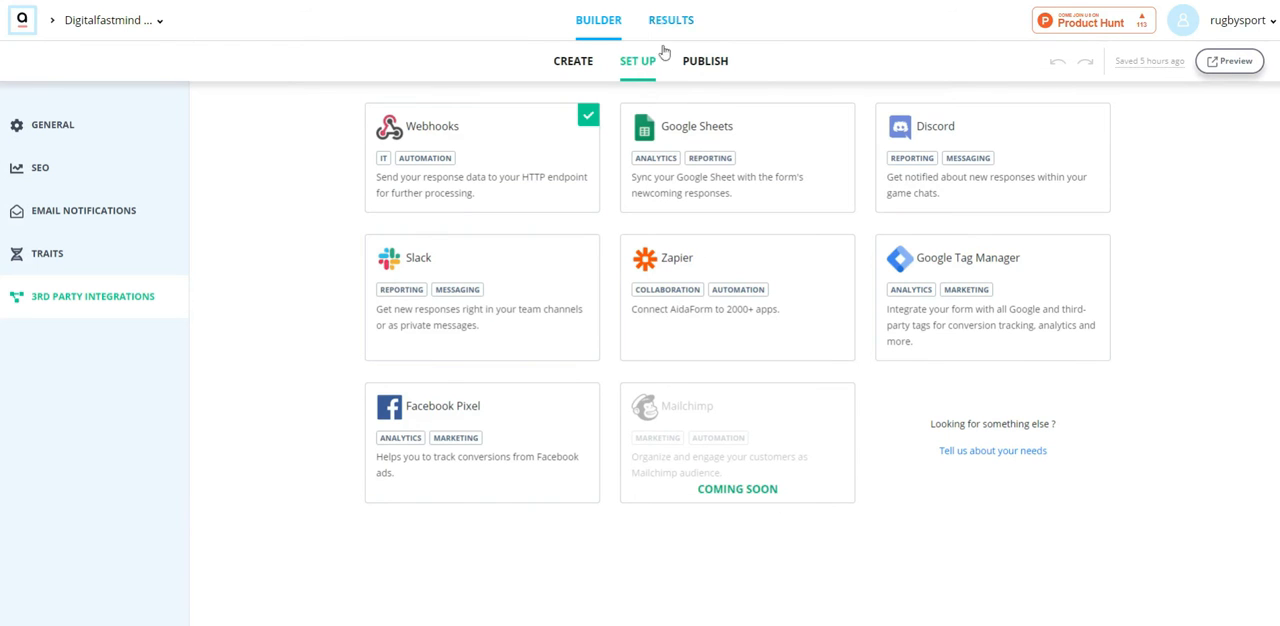
{"action": "left_click", "coordinate": [720, 2]}
{"action": "left_click", "coordinate": [487, 238]}
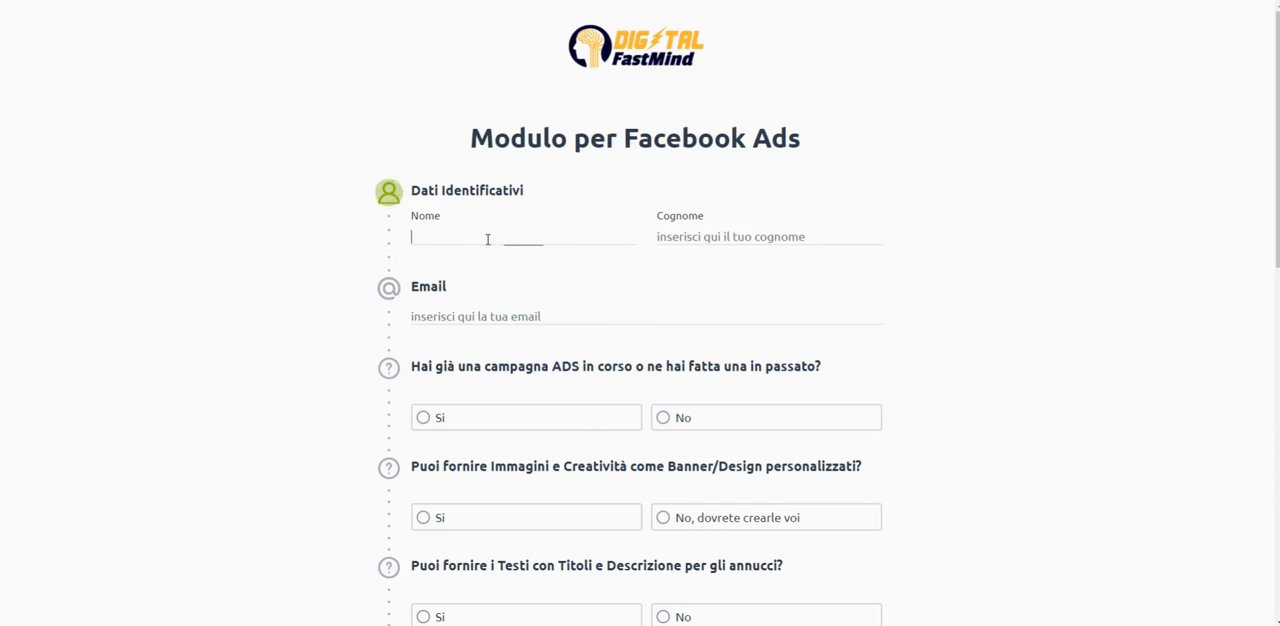
{"action": "type", "text": "fabrizio"}
{"action": "key", "text": "Tab"}
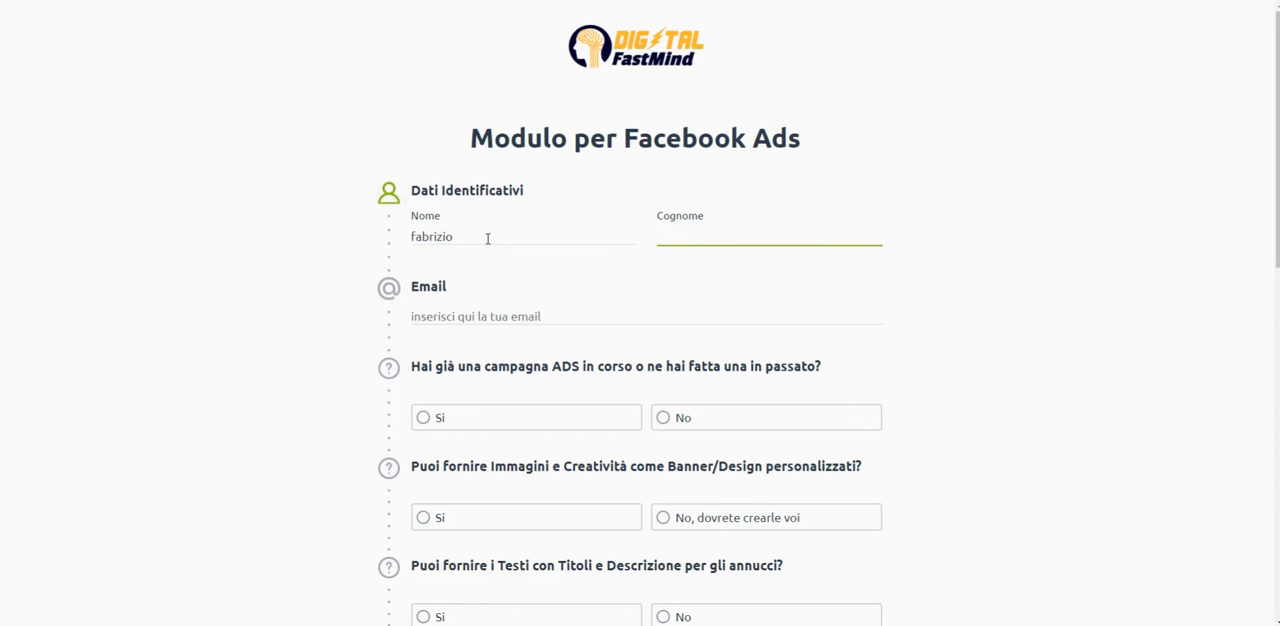
{"action": "key", "text": "Tab"}
{"action": "type", "text": "free"}
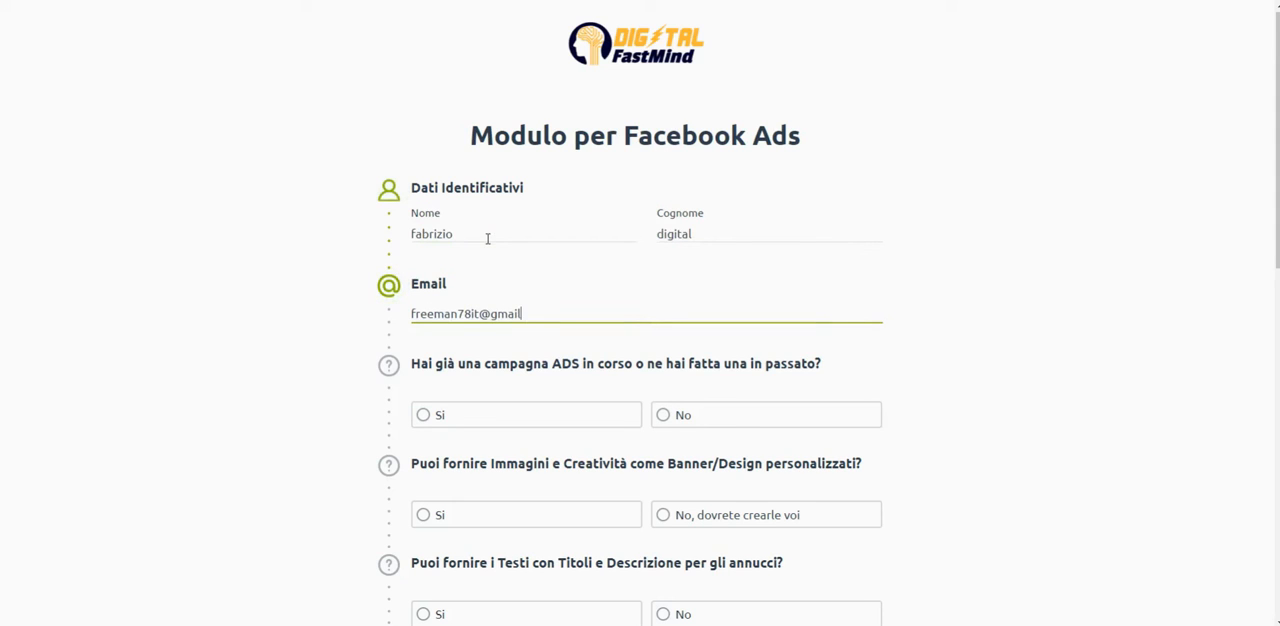
Step: Answer Si for past campaigns, "No, dovrete crearle voi" for images, Si for ad texts, and "<= 500€ /mese" for the budget
{"action": "scroll", "coordinate": [490, 245], "scroll_direction": "down", "scroll_amount": 2}
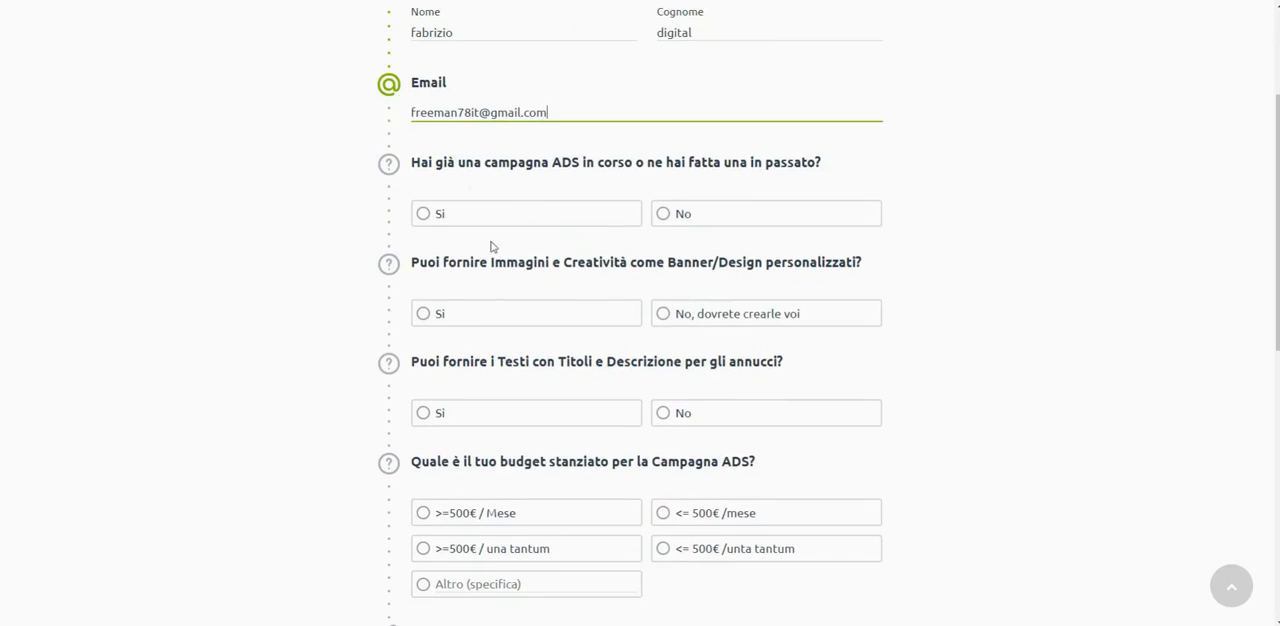
{"action": "left_click", "coordinate": [548, 218]}
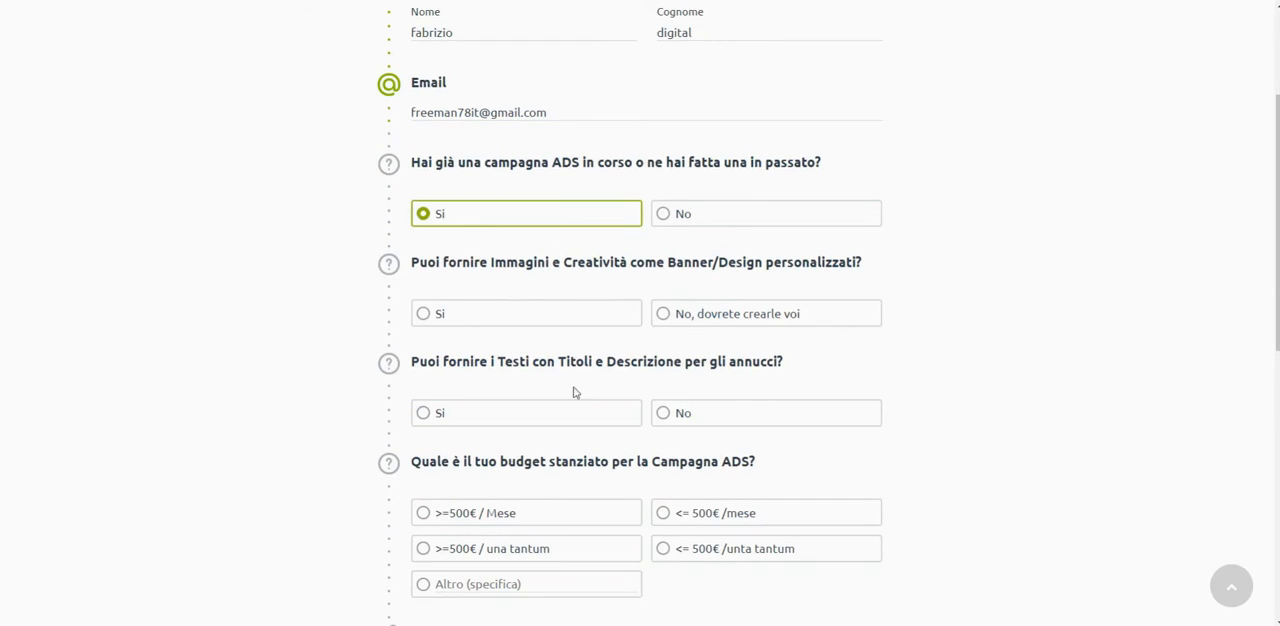
{"action": "left_click", "coordinate": [571, 412]}
{"action": "left_click", "coordinate": [690, 318]}
{"action": "scroll", "coordinate": [700, 400], "scroll_direction": "down", "scroll_amount": 2}
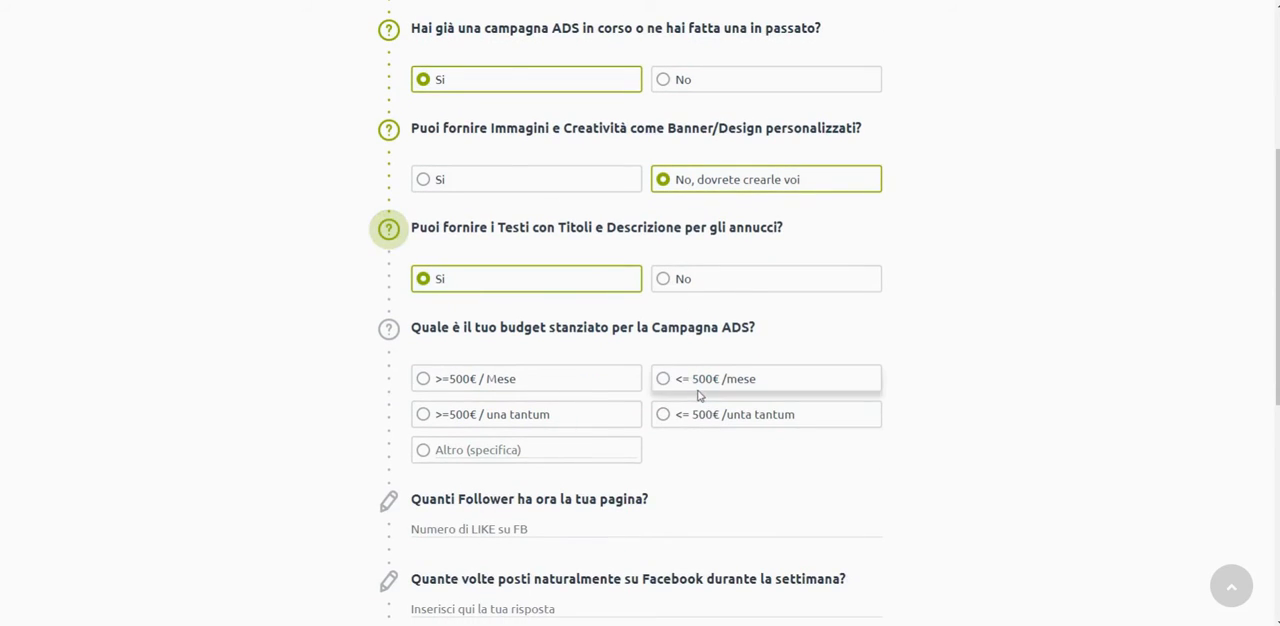
{"action": "left_click", "coordinate": [663, 379]}
{"action": "scroll", "coordinate": [630, 400], "scroll_direction": "down", "scroll_amount": 3}
Step: Enter 2323 for both the page's follower count and the weekly number of Facebook posts
{"action": "left_click", "coordinate": [542, 265]}
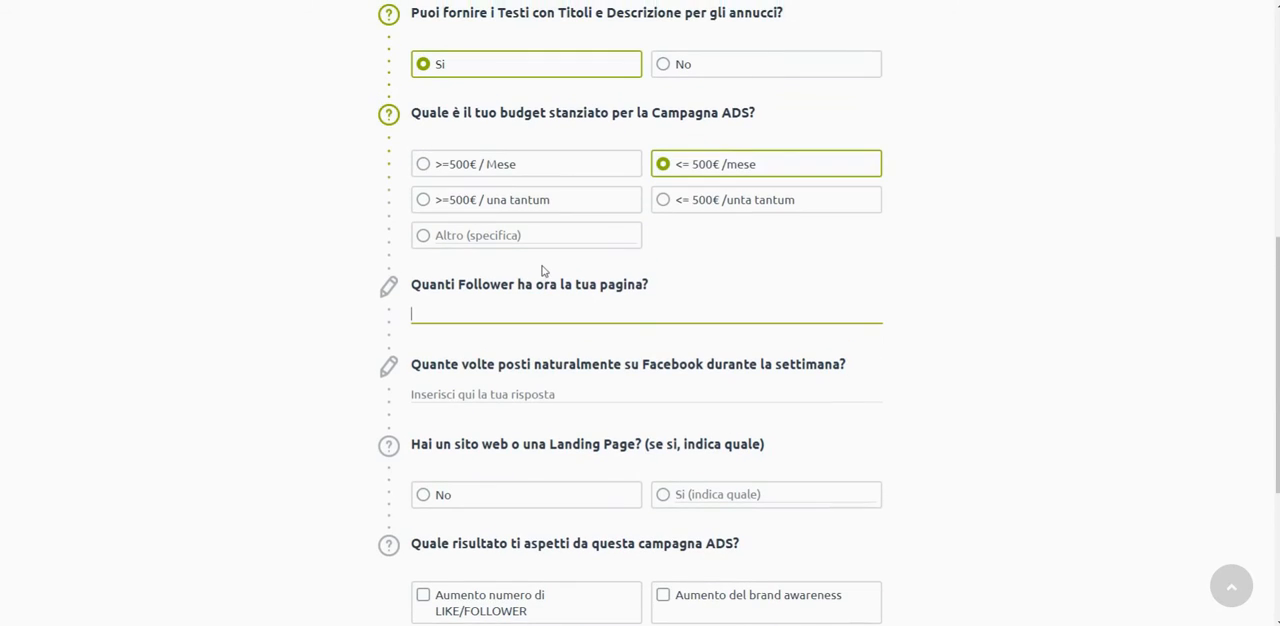
{"action": "type", "text": "2323"}
{"action": "left_click", "coordinate": [543, 385]}
{"action": "type", "text": "2323"}
Step: Answer No for the website and select the LIKE/FOLLOWER, brand awareness and product sales increases as expected results
{"action": "scroll", "coordinate": [650, 446], "scroll_direction": "down", "scroll_amount": 1}
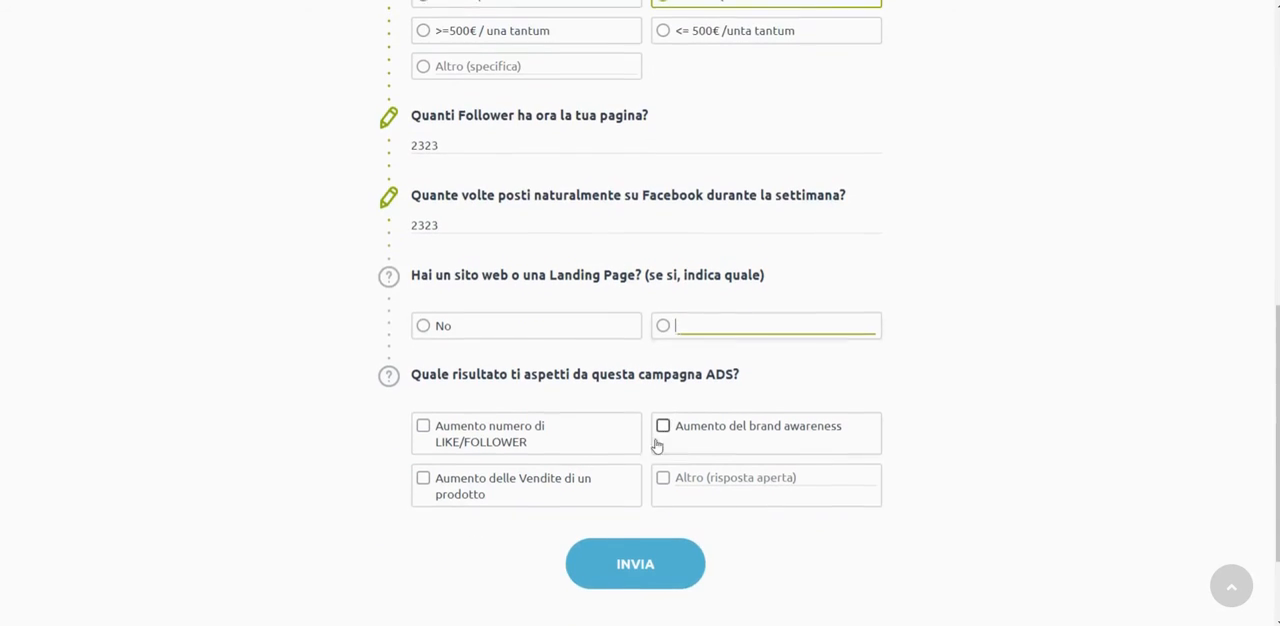
{"action": "left_click", "coordinate": [500, 323]}
{"action": "left_click", "coordinate": [620, 428]}
{"action": "left_click", "coordinate": [672, 447]}
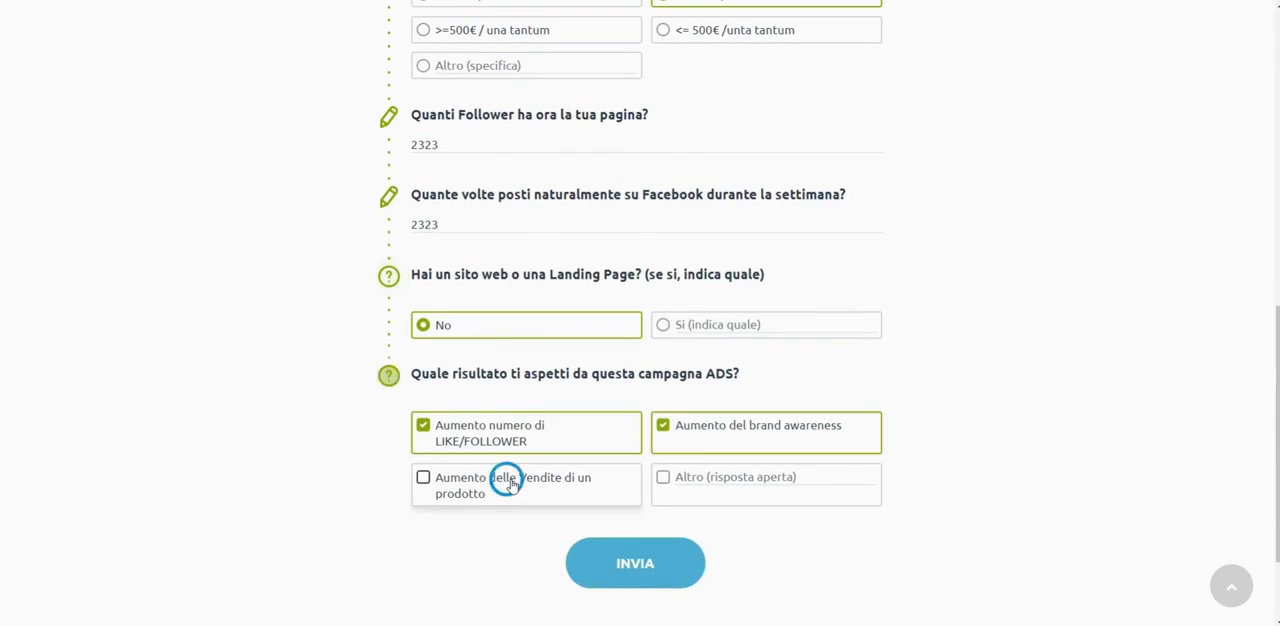
{"action": "left_click", "coordinate": [503, 478]}
{"action": "left_click", "coordinate": [598, 578]}
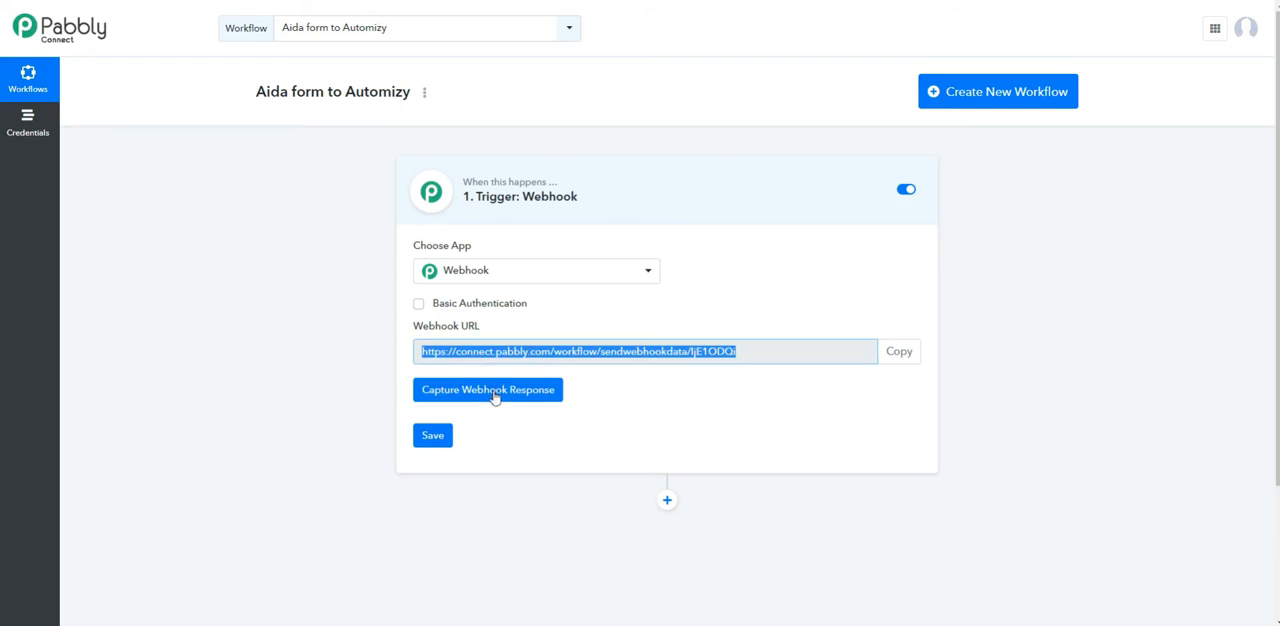
Step: Start capturing the webhook response and submit the completed Modulo per Facebook Ads form
{"action": "left_click", "coordinate": [475, 393]}
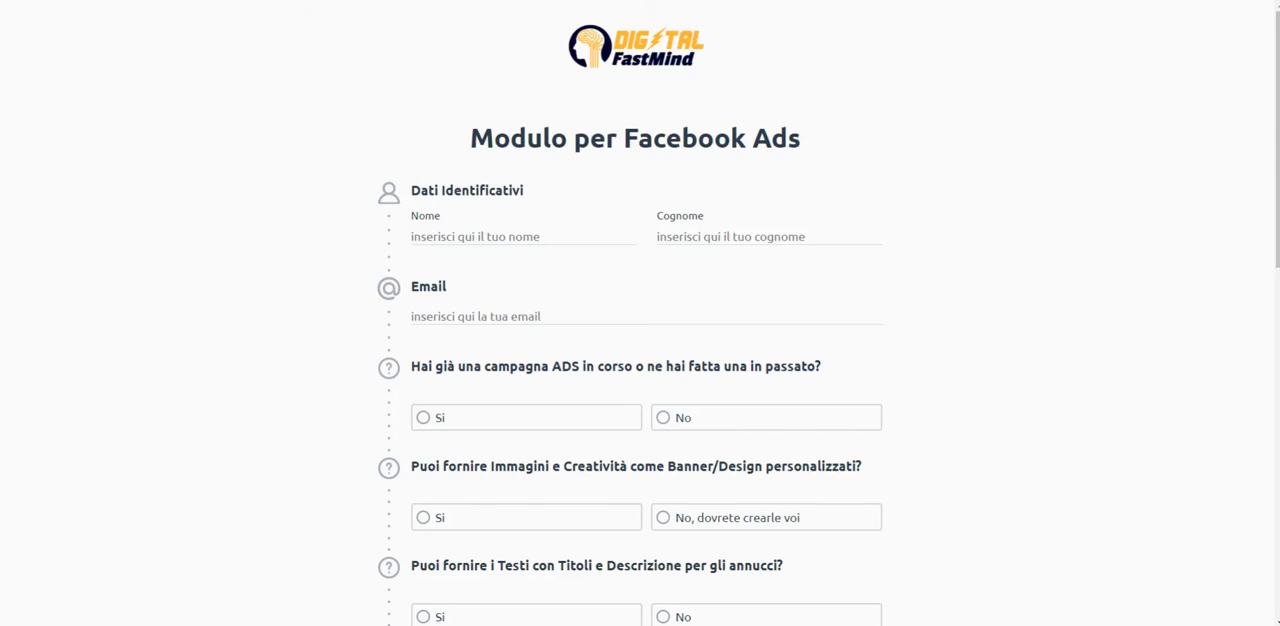
{"action": "scroll", "coordinate": [640, 313], "scroll_direction": "down", "scroll_amount": 15}
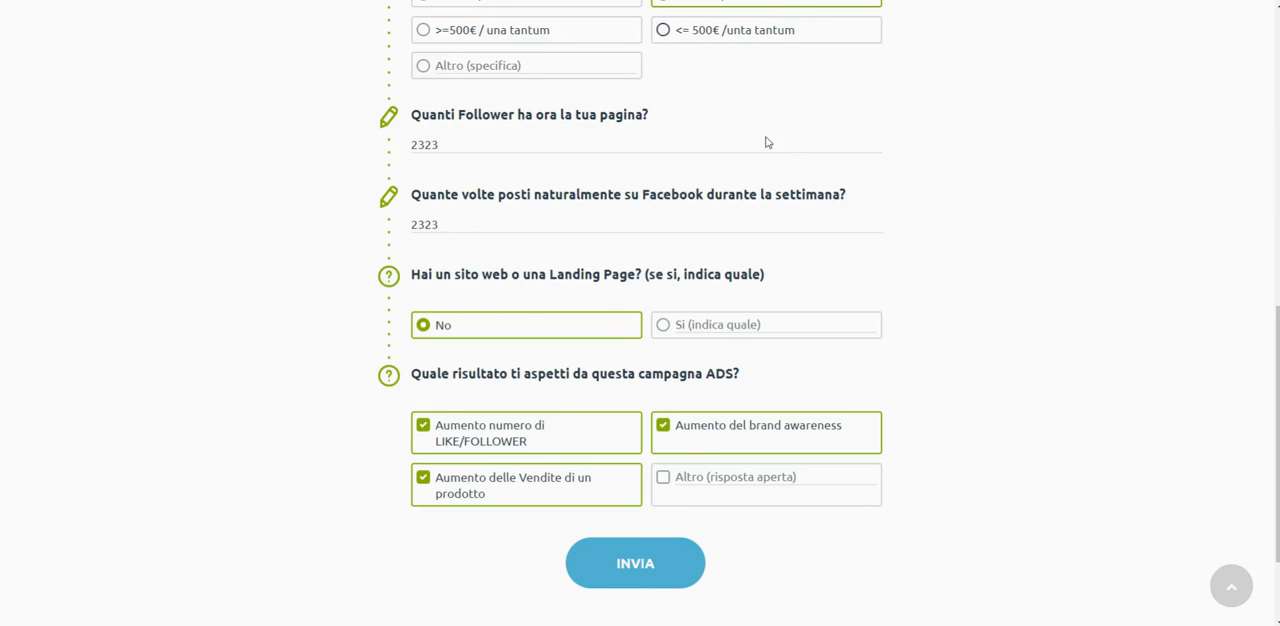
{"action": "left_click", "coordinate": [641, 571]}
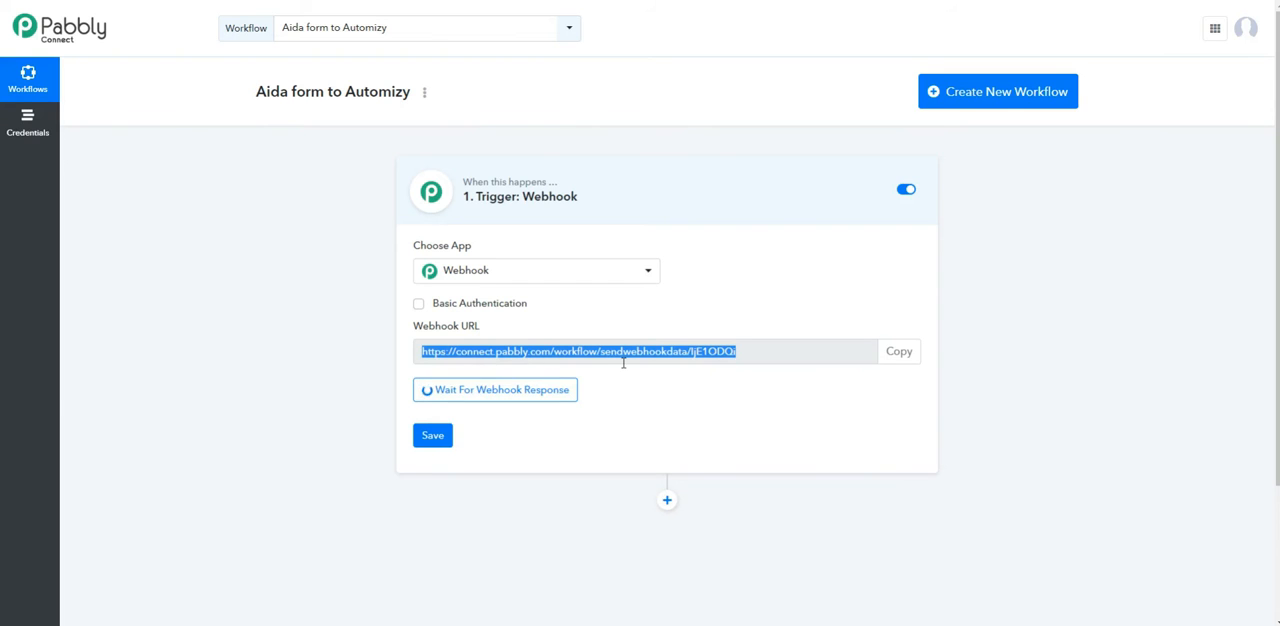
Step: Save the webhook trigger and inspect the full contents of the captured fields value
{"action": "scroll", "coordinate": [655, 400], "scroll_direction": "down", "scroll_amount": 2}
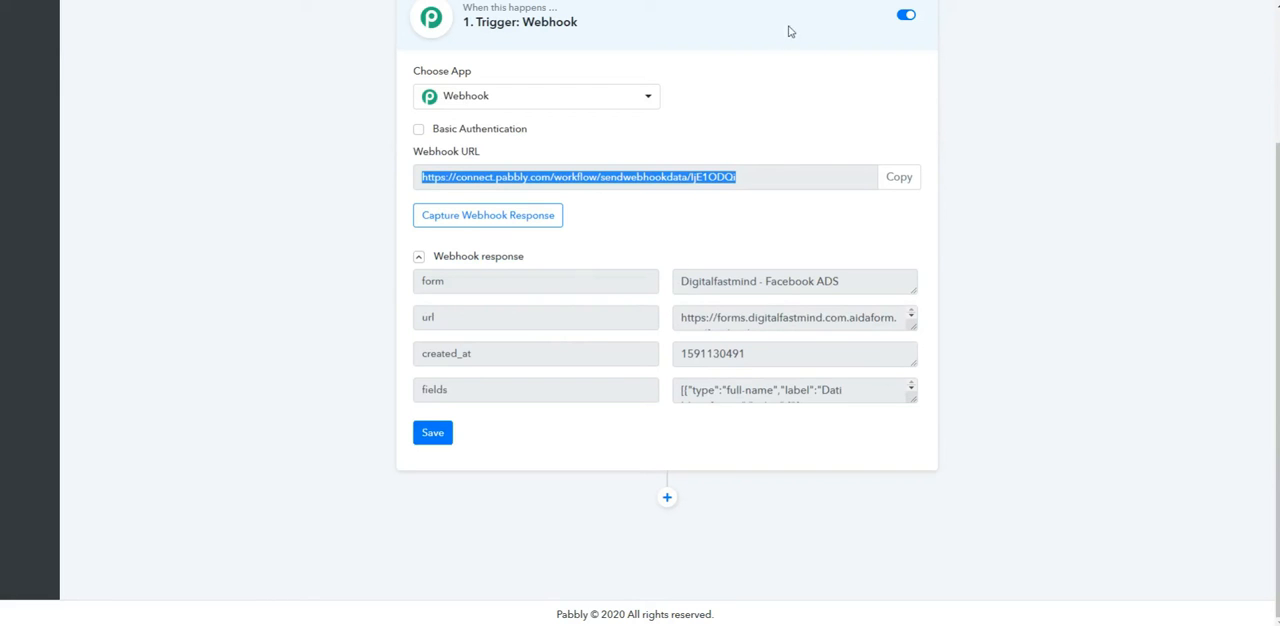
{"action": "left_click", "coordinate": [447, 441]}
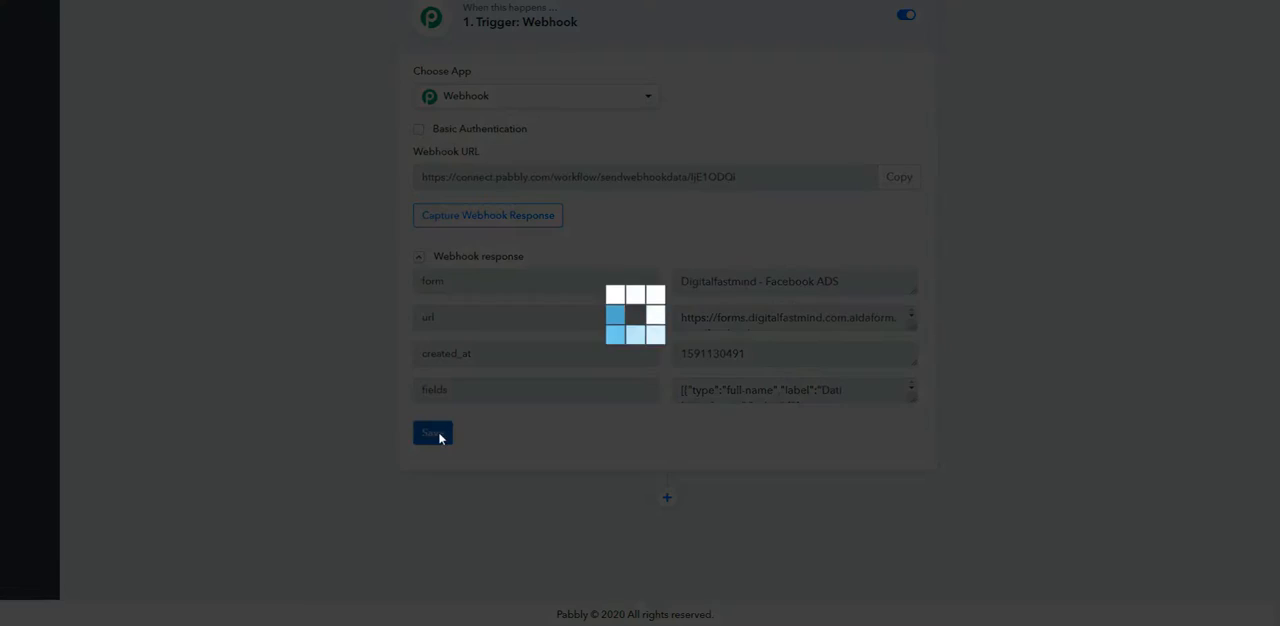
{"action": "left_click", "coordinate": [674, 392]}
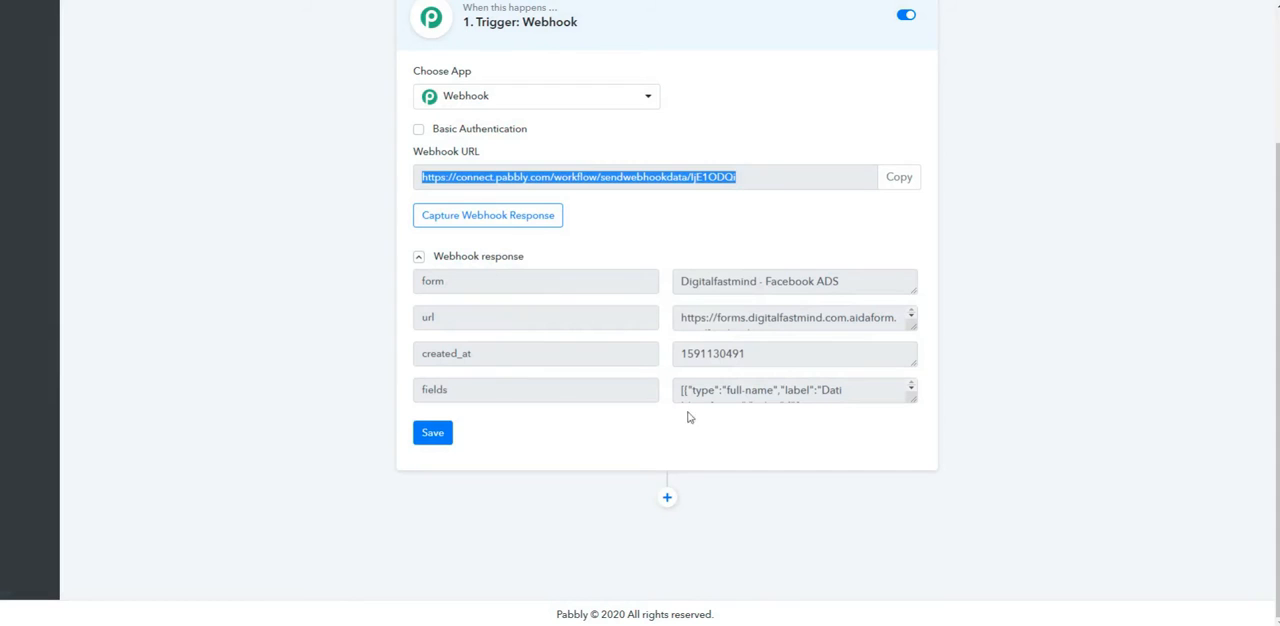
{"action": "left_click_drag", "start_coordinate": [912, 398], "coordinate": [918, 522]}
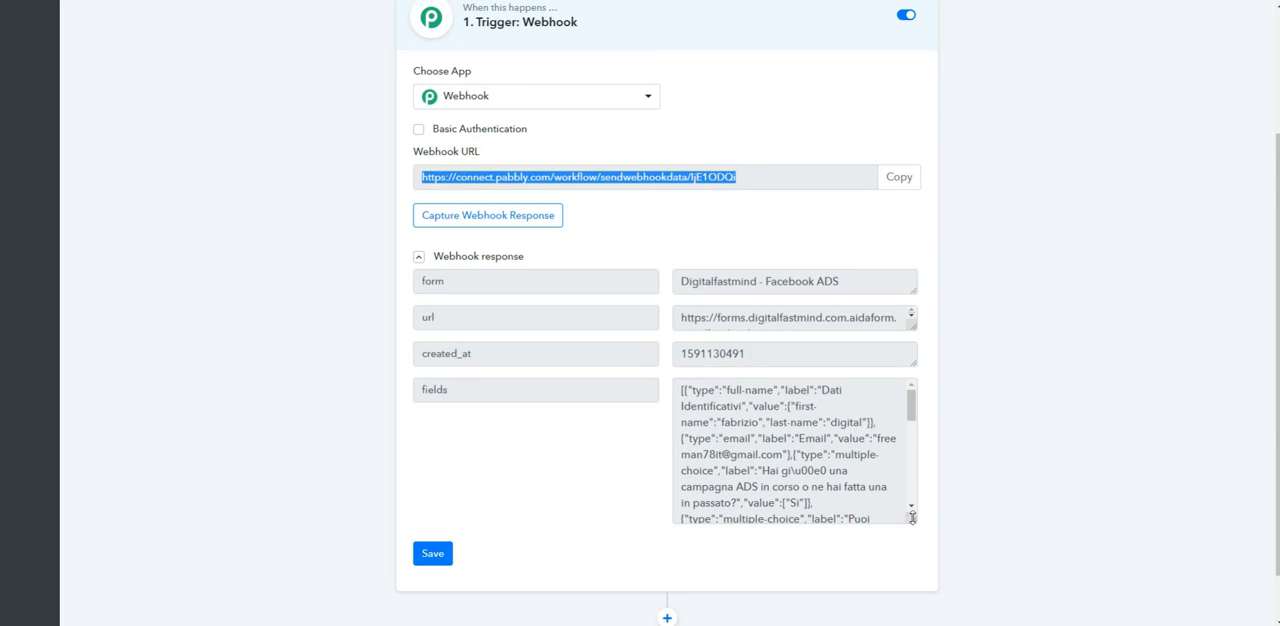
{"action": "left_click_drag", "start_coordinate": [912, 517], "coordinate": [886, 395]}
Step: Add an action step after the webhook trigger that uses JSON Extractor with the Extract JSON Data method, and connect it
{"action": "left_click", "coordinate": [667, 497]}
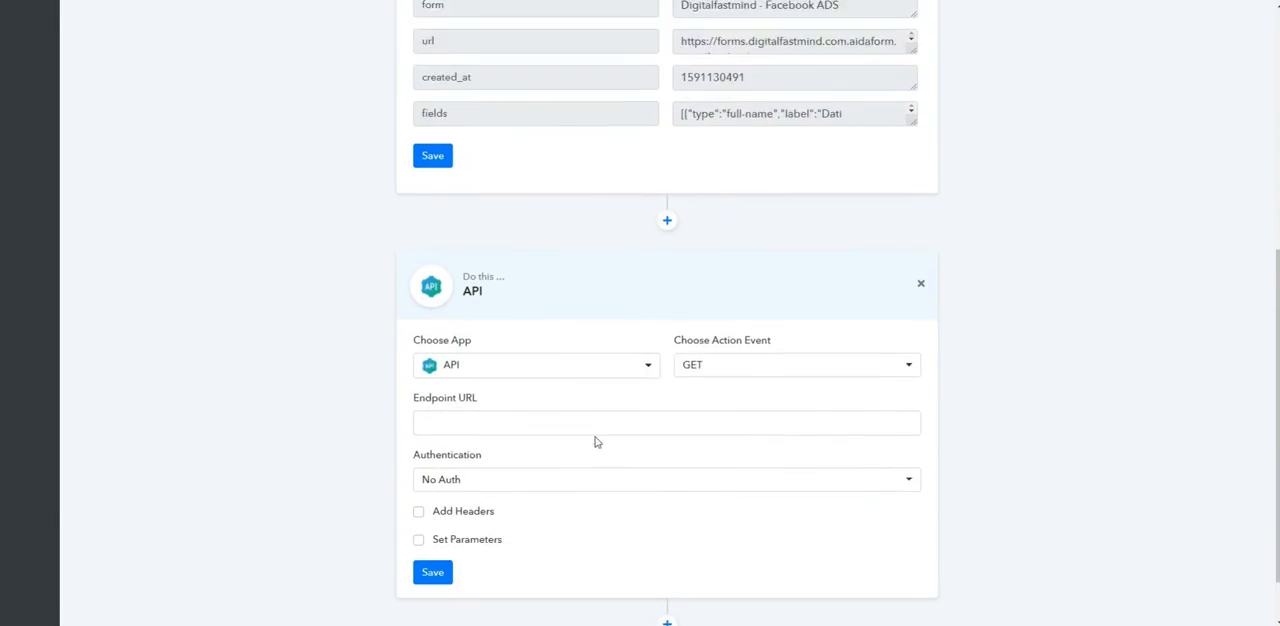
{"action": "left_click", "coordinate": [541, 300]}
{"action": "scroll", "coordinate": [521, 450], "scroll_direction": "down", "scroll_amount": 10}
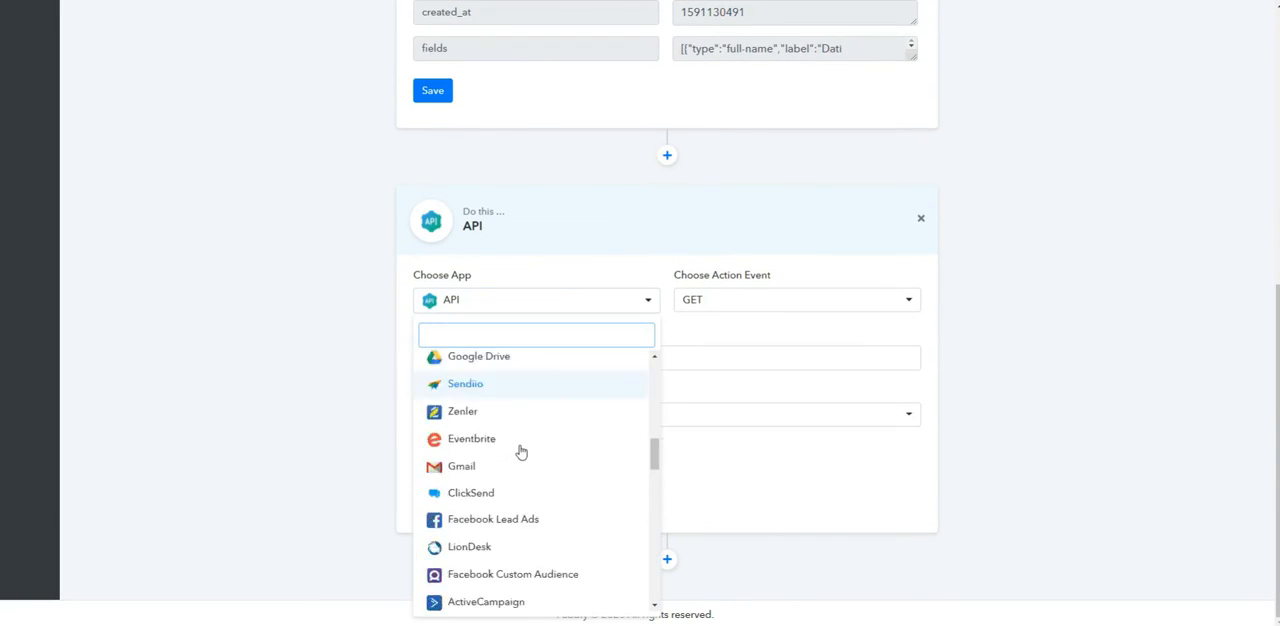
{"action": "scroll", "coordinate": [520, 470], "scroll_direction": "down", "scroll_amount": 4}
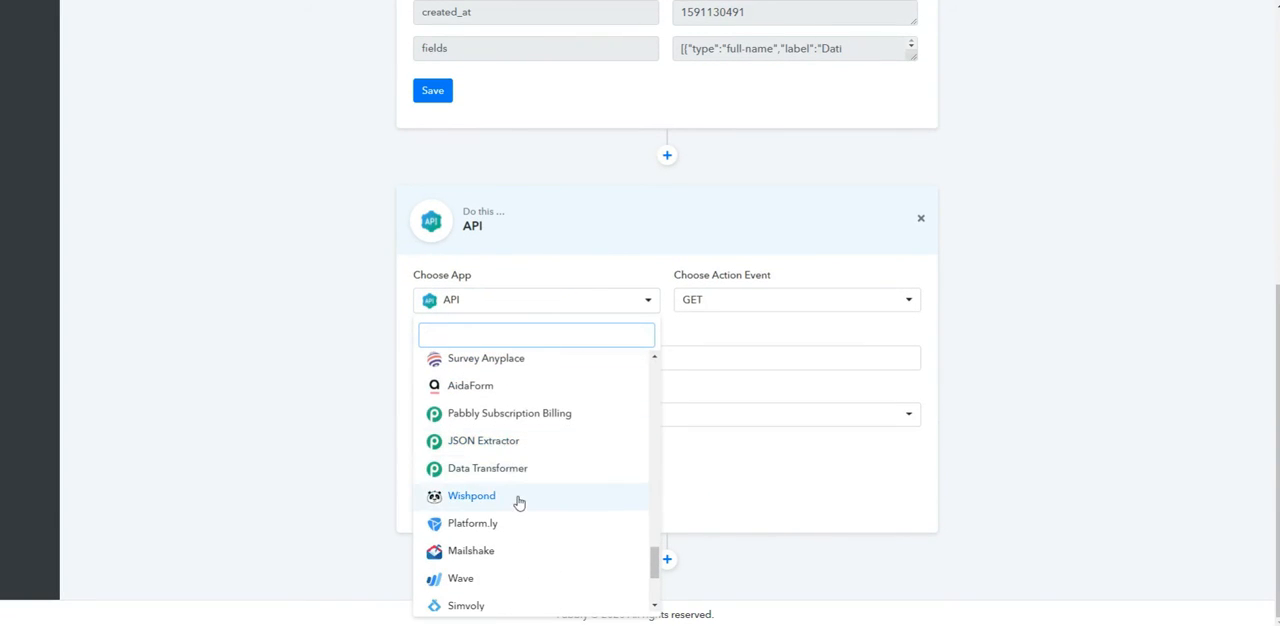
{"action": "left_click", "coordinate": [514, 443]}
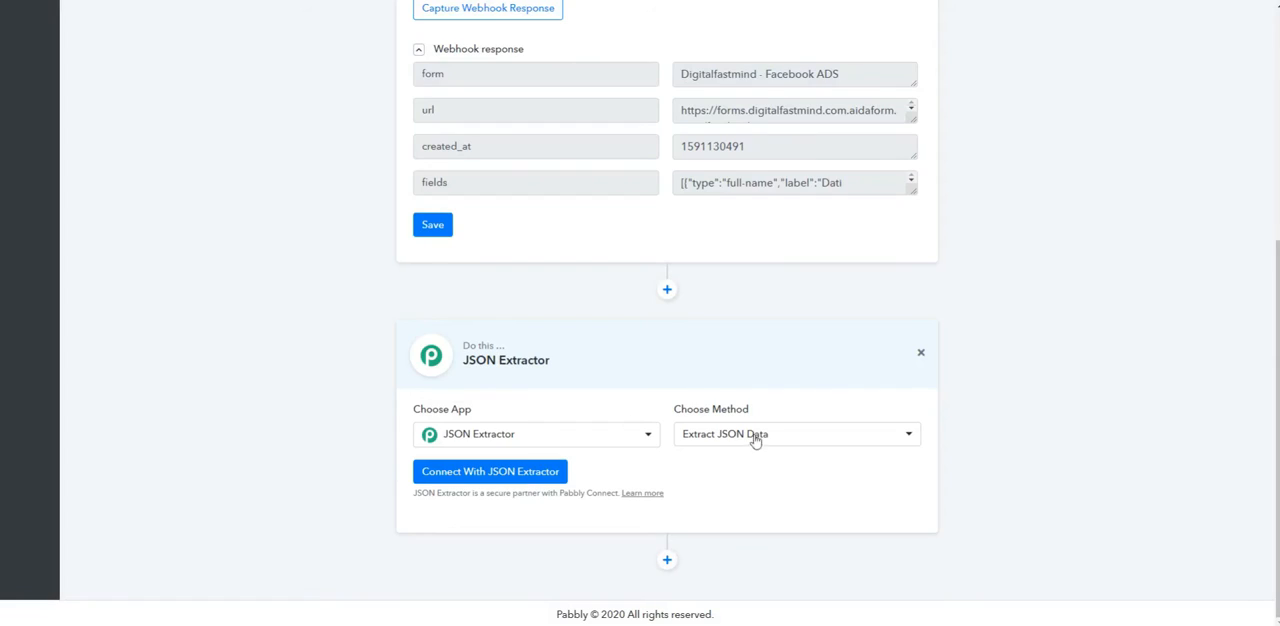
{"action": "left_click", "coordinate": [521, 472]}
Step: Map the webhook's fields value to the JSON Extractor's Data input and save the action
{"action": "scroll", "coordinate": [649, 421], "scroll_direction": "down", "scroll_amount": 2}
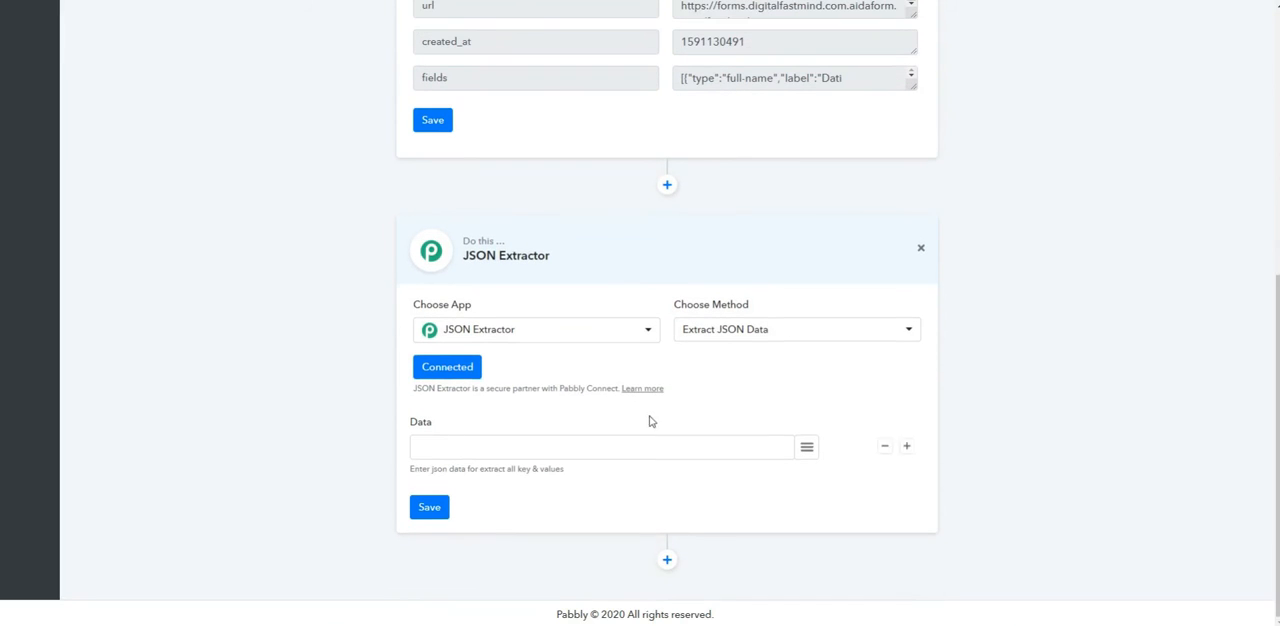
{"action": "left_click", "coordinate": [807, 450]}
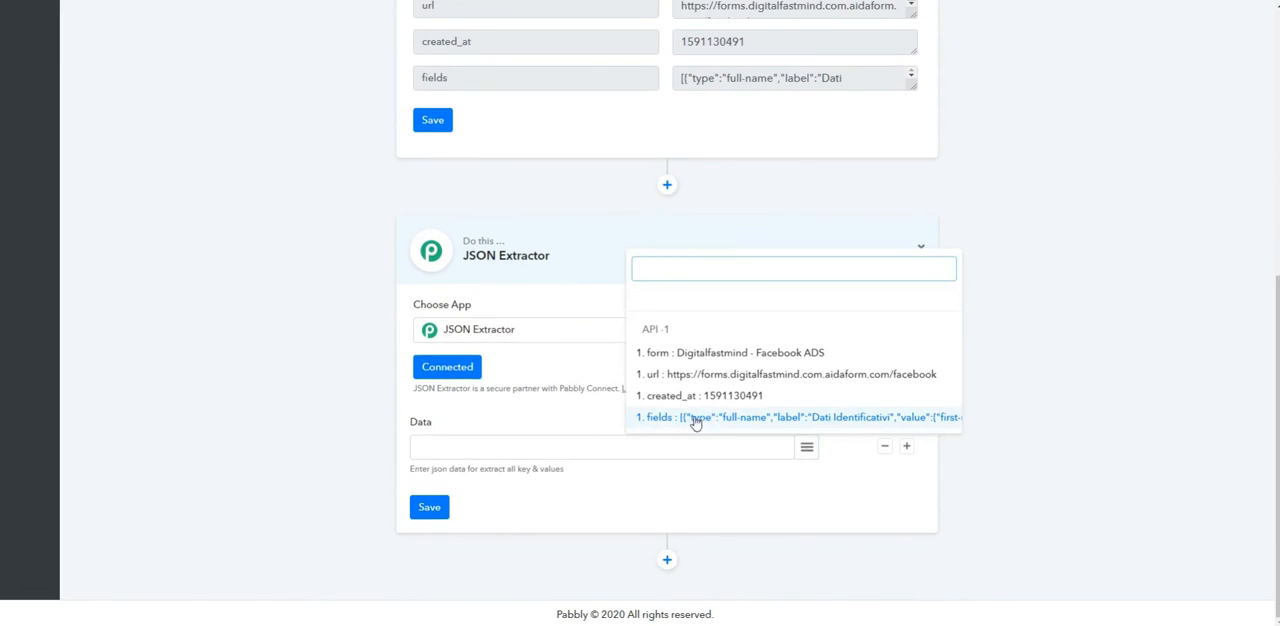
{"action": "left_click", "coordinate": [697, 424]}
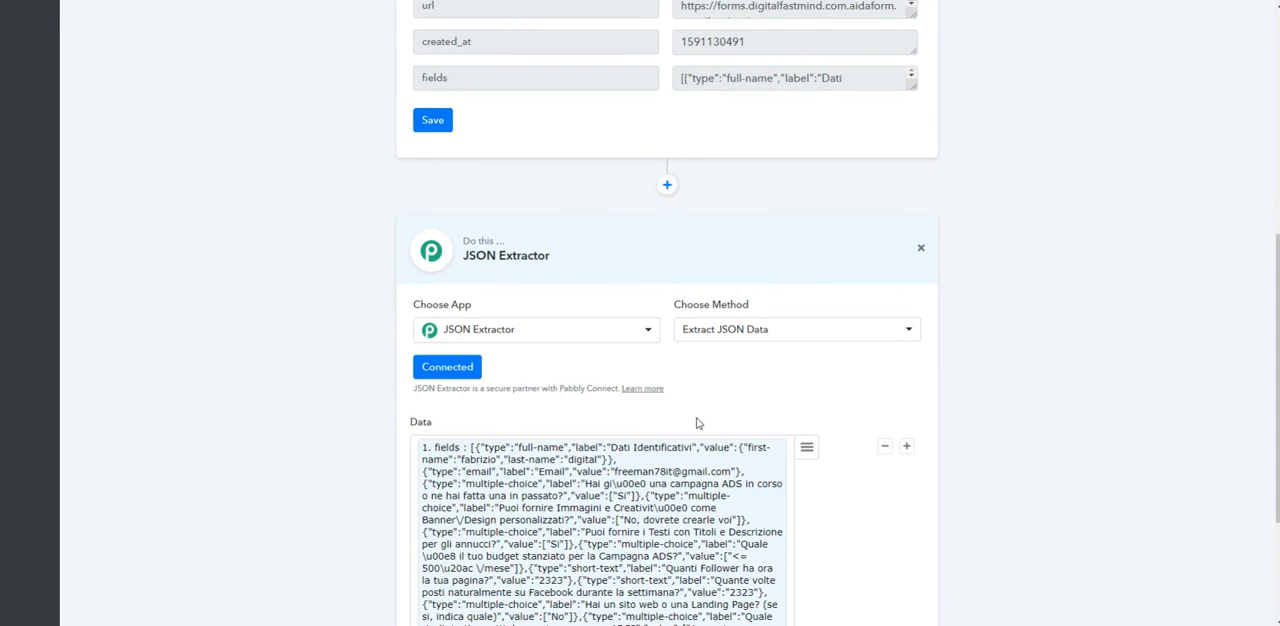
{"action": "left_click", "coordinate": [436, 512]}
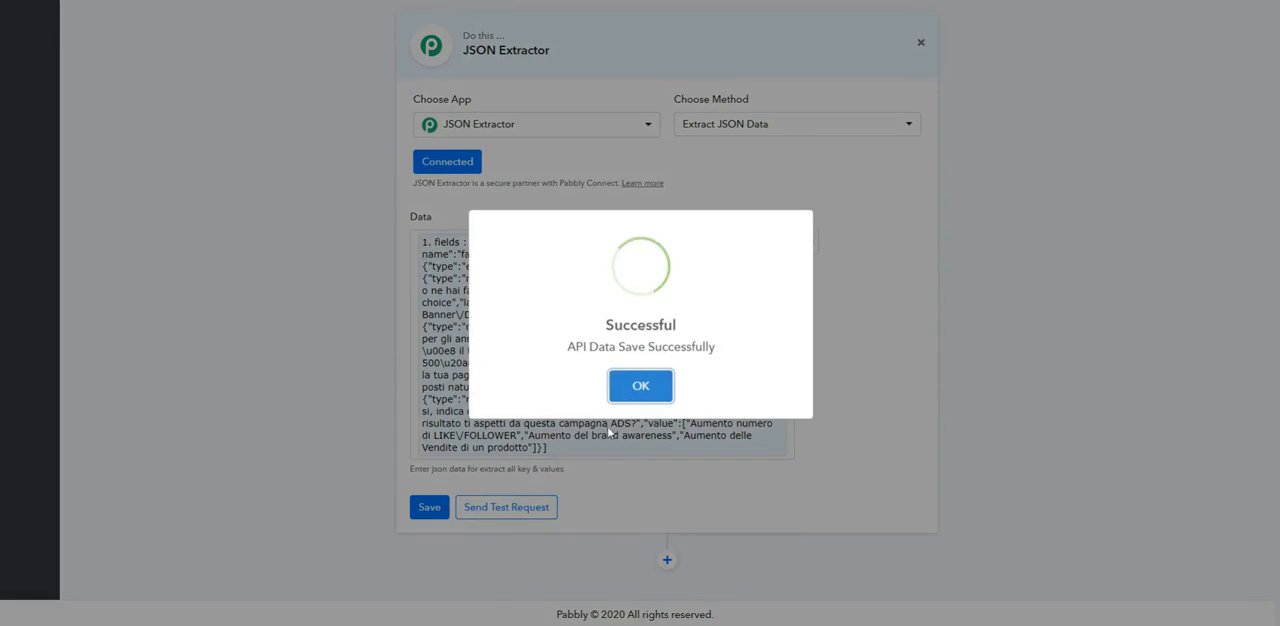
{"action": "left_click", "coordinate": [640, 383]}
Step: Send a test request from the JSON Extractor and examine the email type, label and value entries in its response
{"action": "left_click", "coordinate": [493, 507]}
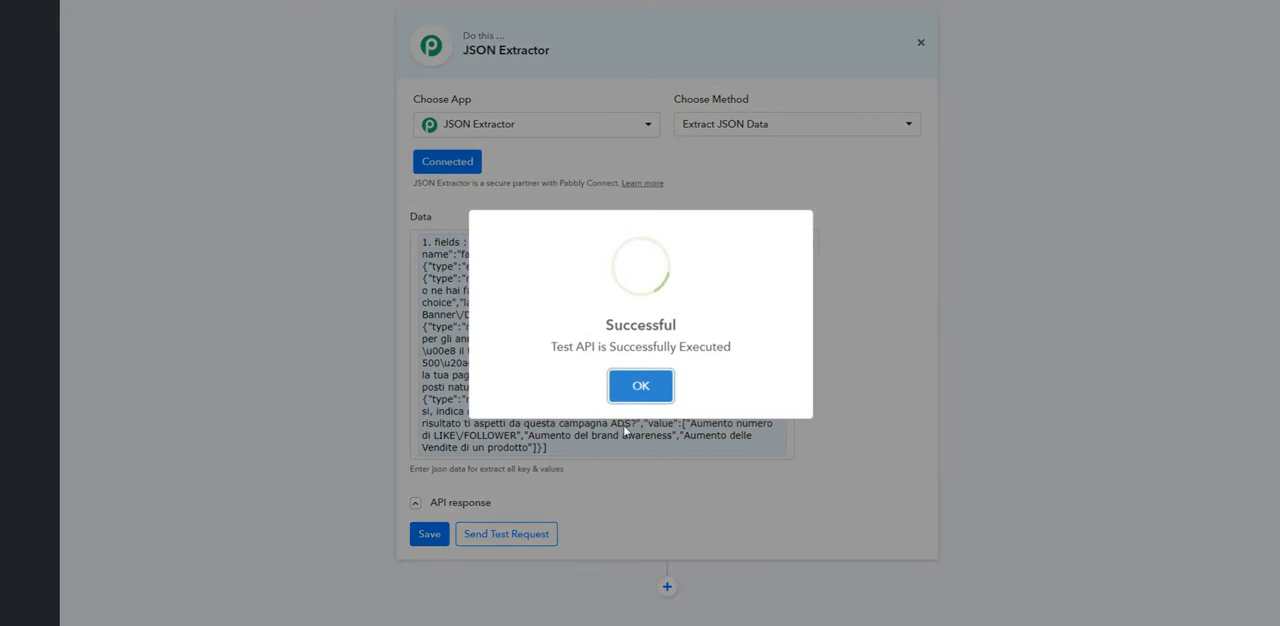
{"action": "left_click", "coordinate": [640, 383]}
{"action": "scroll", "coordinate": [659, 466], "scroll_direction": "down", "scroll_amount": 4}
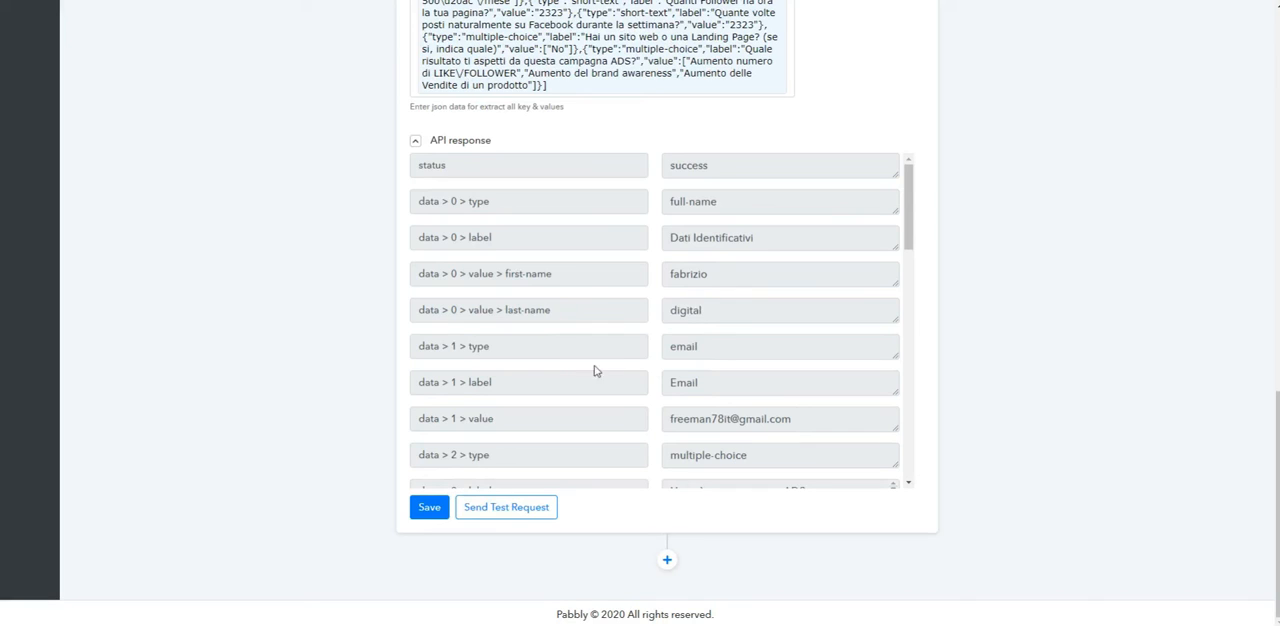
{"action": "left_click_drag", "start_coordinate": [429, 345], "coordinate": [517, 345]}
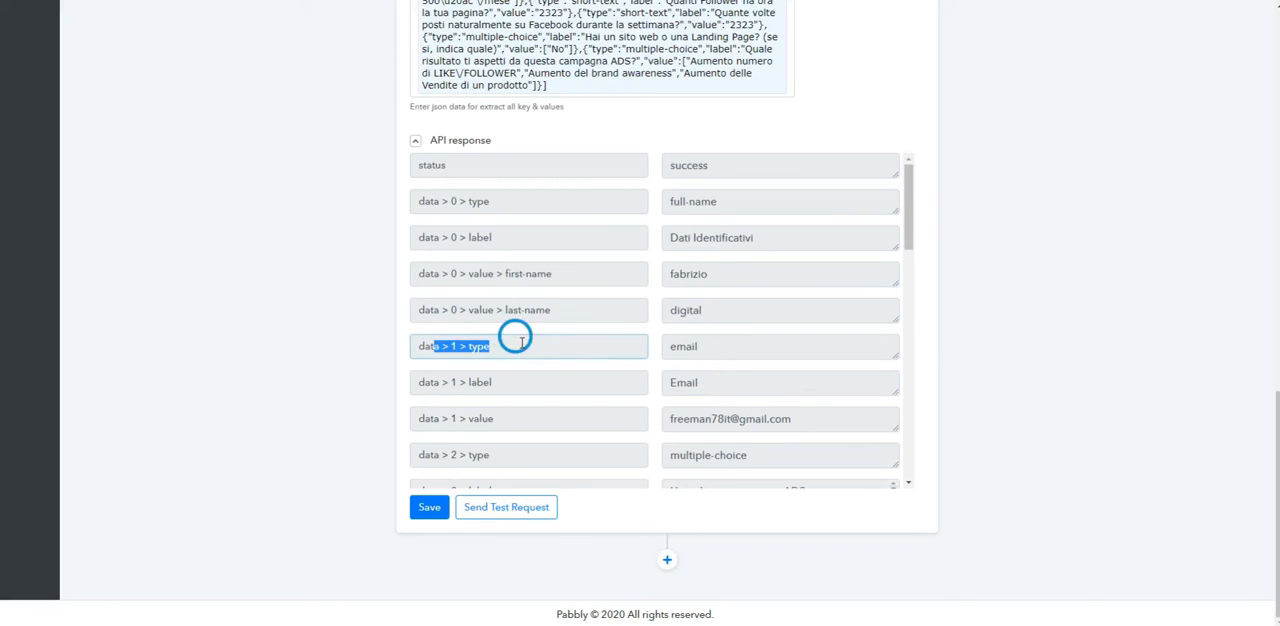
{"action": "left_click", "coordinate": [706, 345]}
{"action": "left_click", "coordinate": [457, 376]}
{"action": "left_click", "coordinate": [720, 381]}
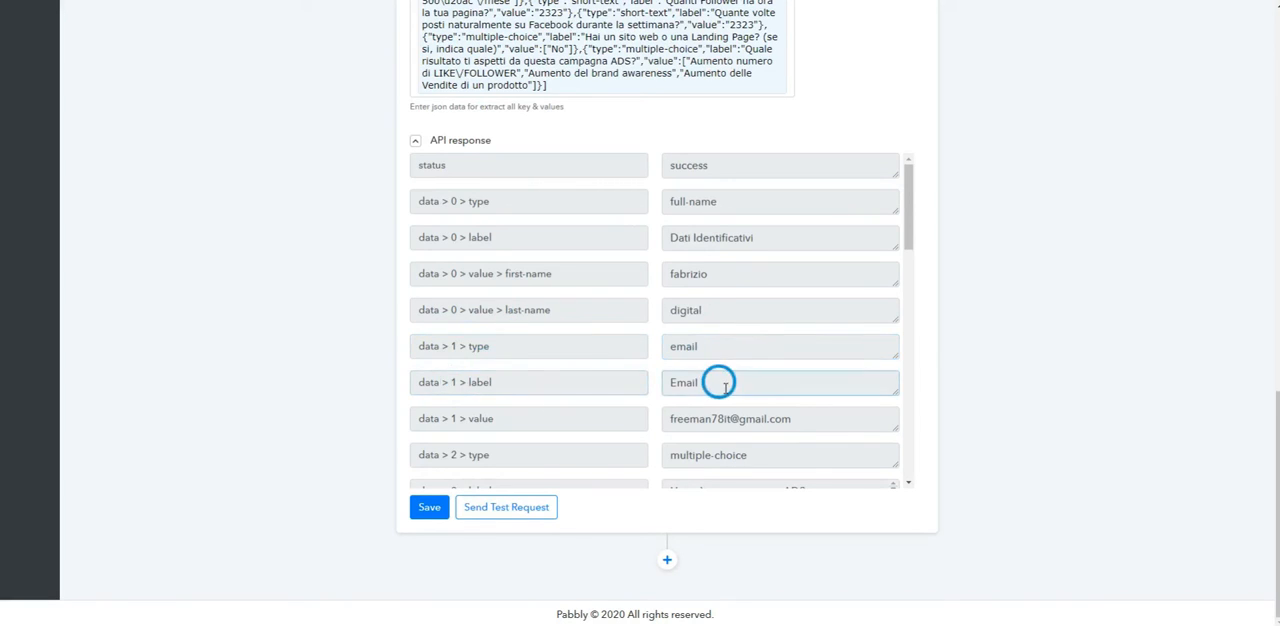
{"action": "left_click", "coordinate": [469, 420]}
{"action": "left_click", "coordinate": [730, 418]}
{"action": "scroll", "coordinate": [652, 440], "scroll_direction": "down", "scroll_amount": 3}
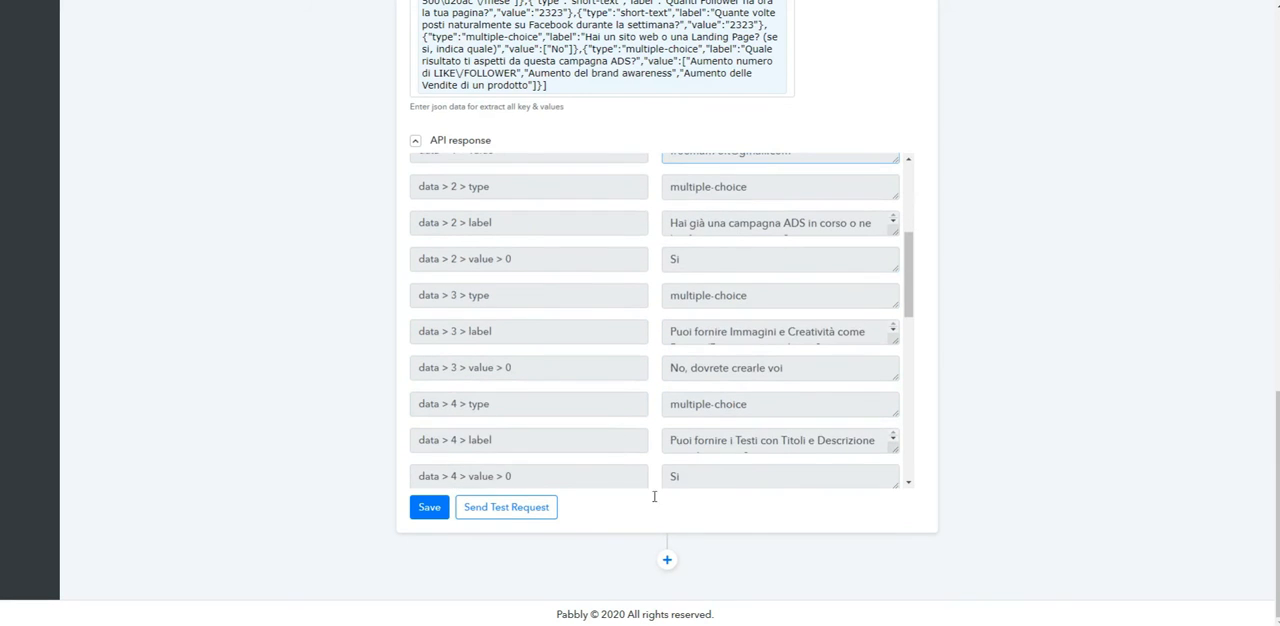
Step: Add another action step after the JSON Extractor that uses Automizy with the Creating a Contact on a List method
{"action": "left_click", "coordinate": [667, 560]}
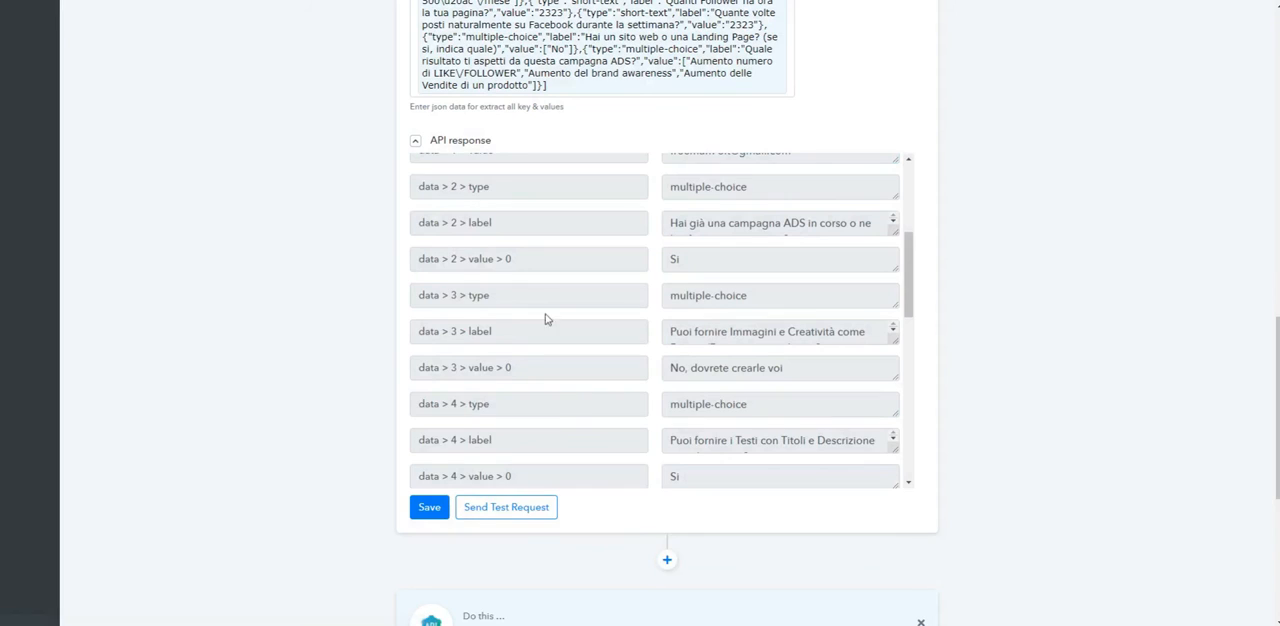
{"action": "scroll", "coordinate": [640, 530], "scroll_direction": "down", "scroll_amount": 4}
{"action": "left_click", "coordinate": [600, 305]}
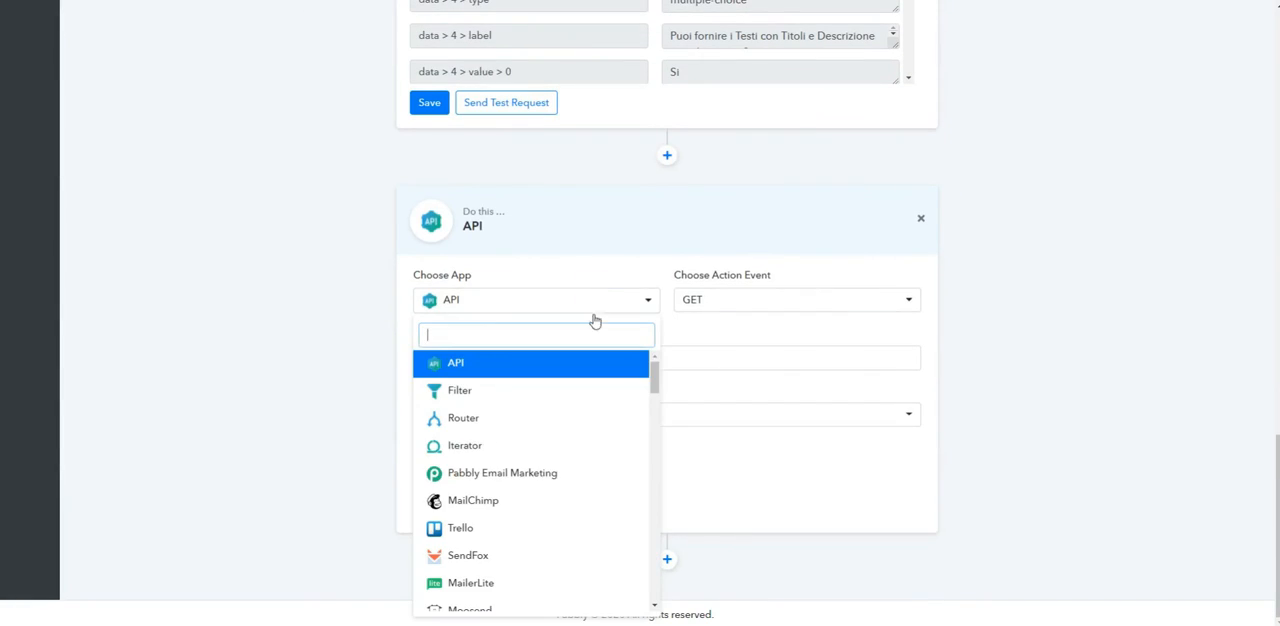
{"action": "left_click_drag", "start_coordinate": [652, 368], "coordinate": [647, 493]}
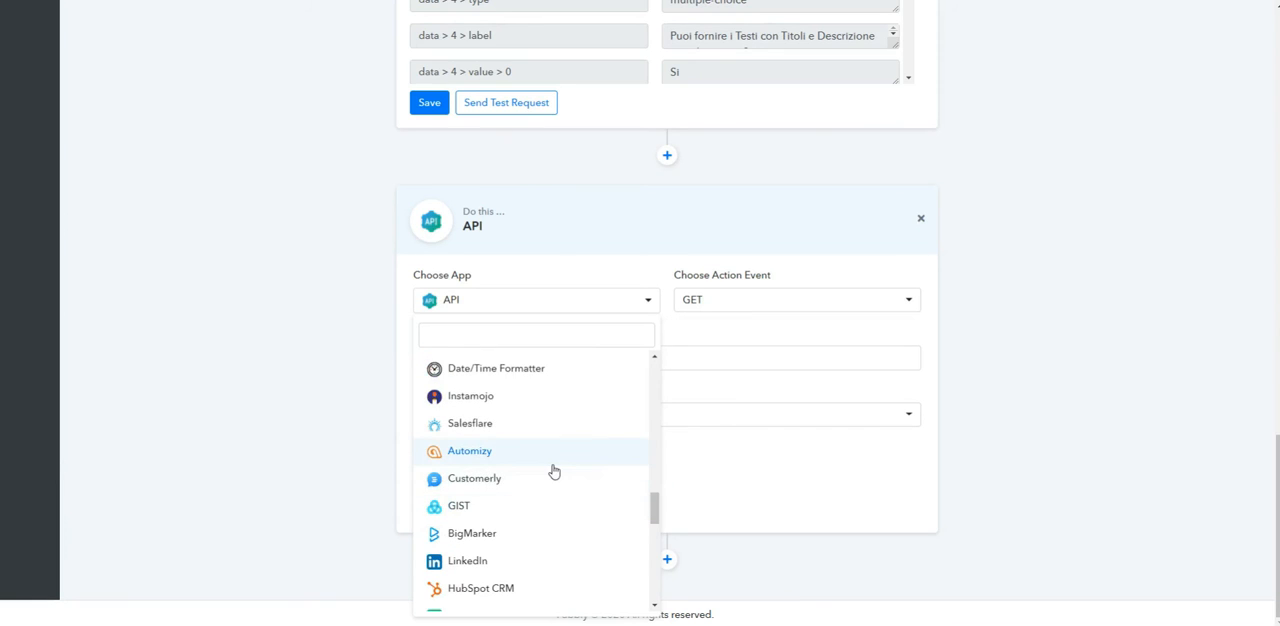
{"action": "left_click", "coordinate": [550, 464]}
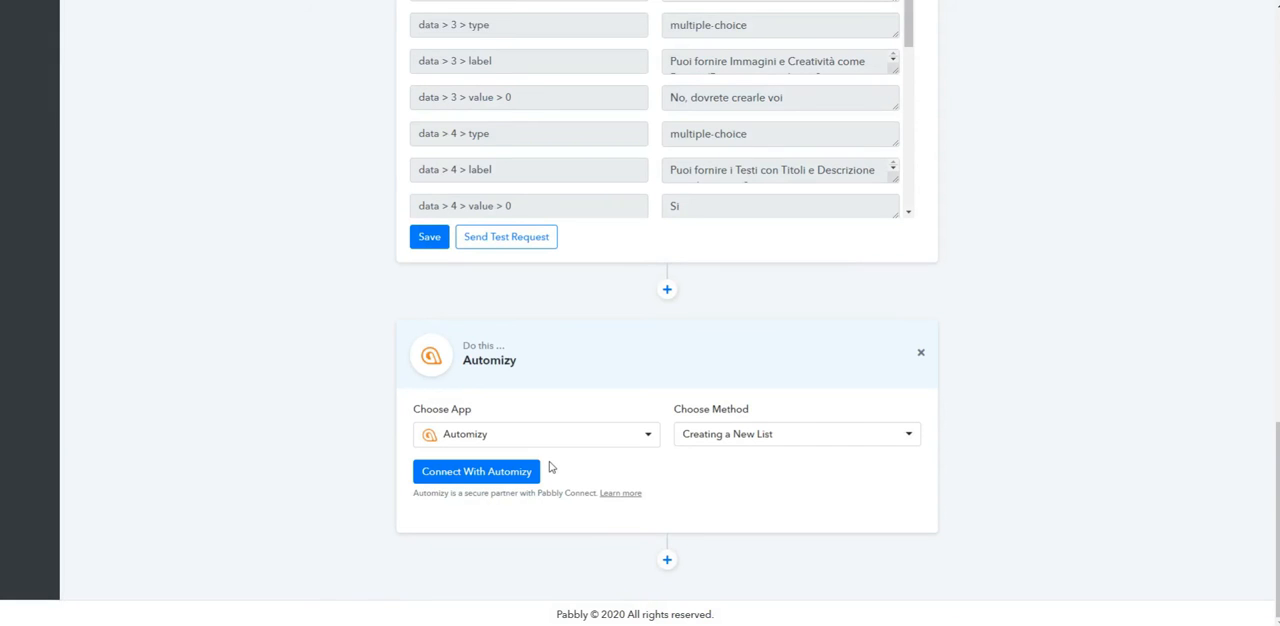
{"action": "left_click", "coordinate": [751, 438]}
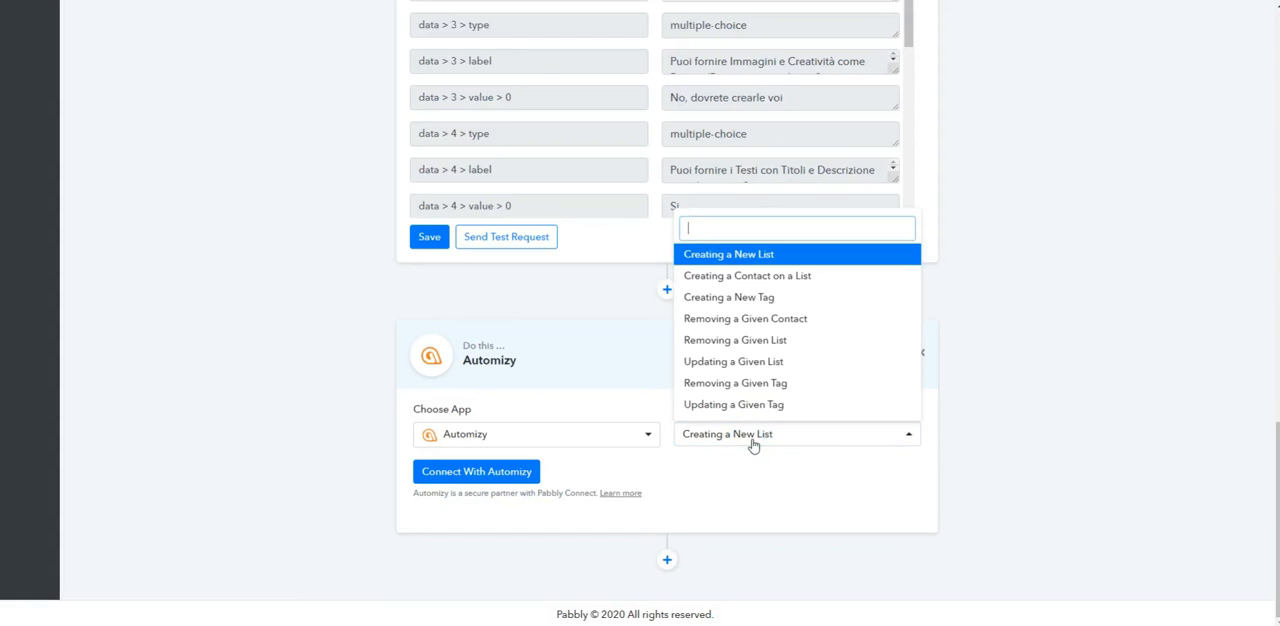
{"action": "left_click", "coordinate": [762, 282]}
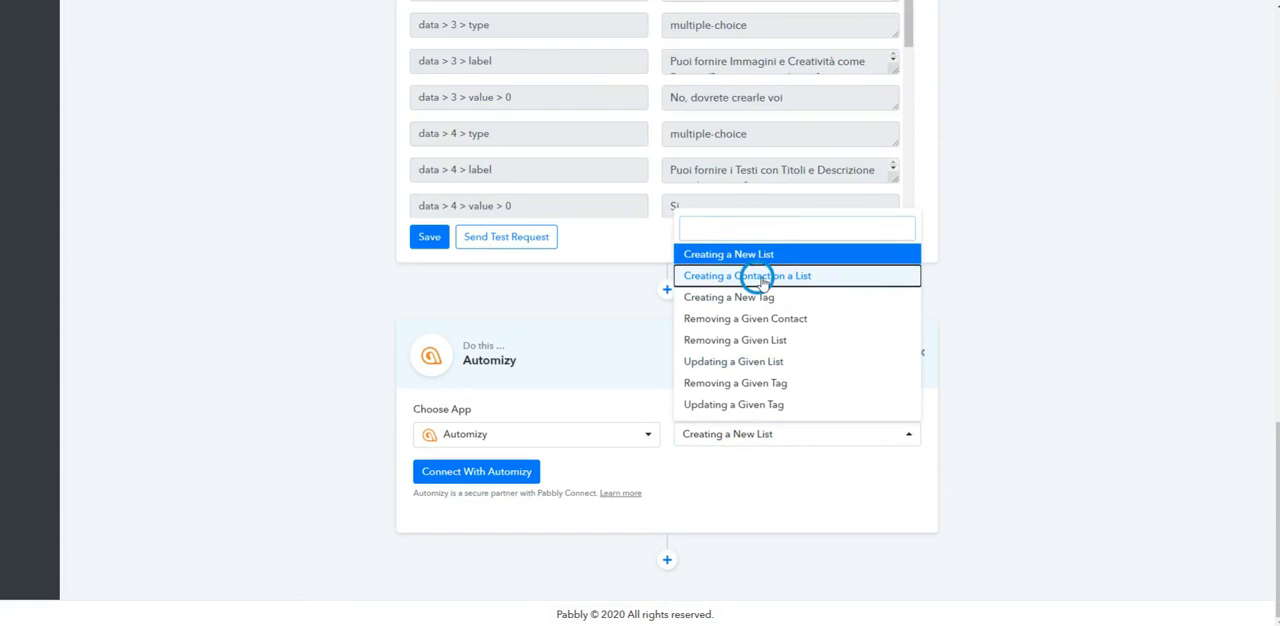
Step: Connect the Automizy action using the previously saved Automizy #1 credentials
{"action": "left_click", "coordinate": [453, 478]}
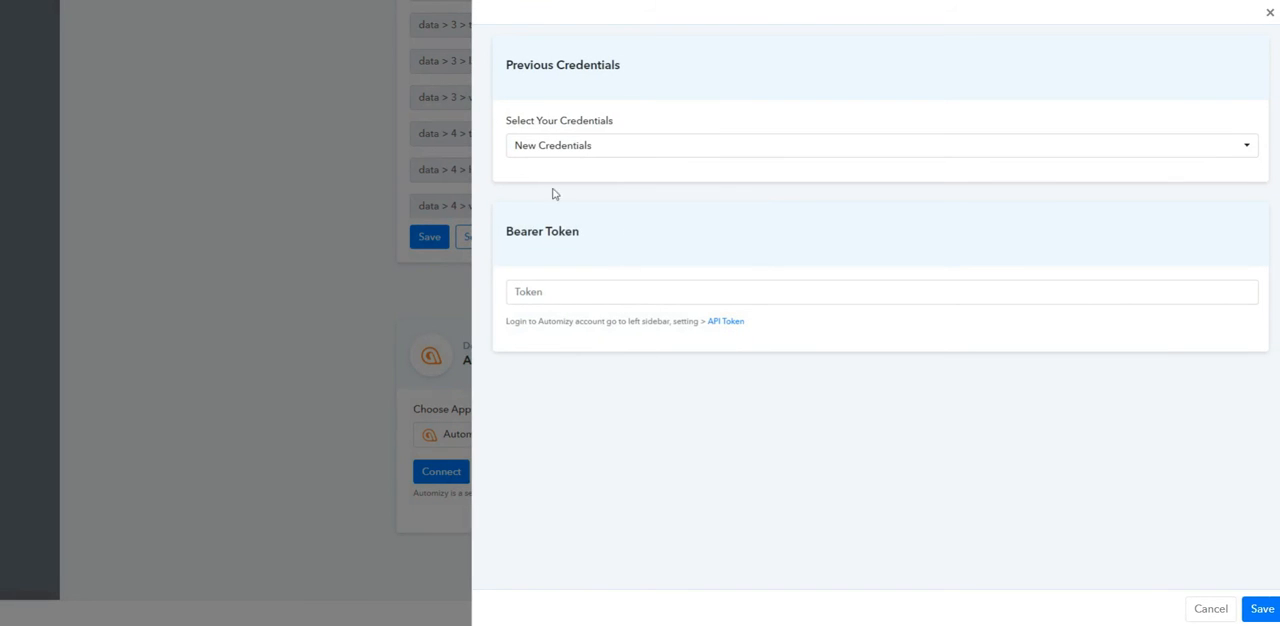
{"action": "left_click", "coordinate": [680, 296]}
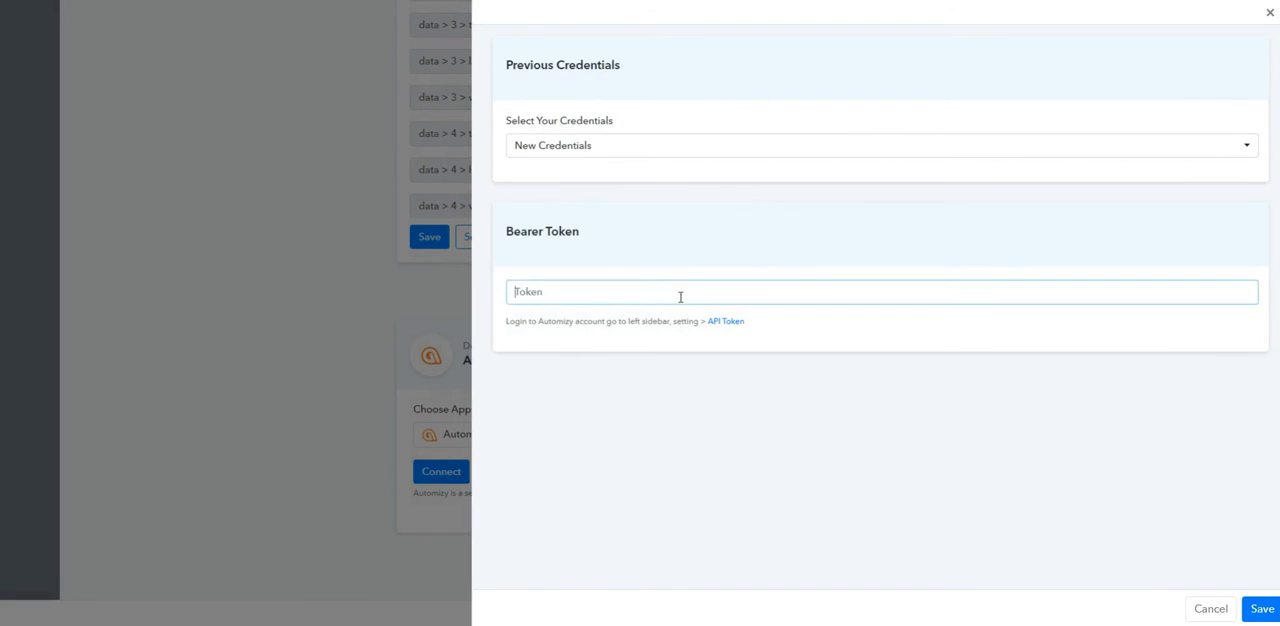
{"action": "left_click", "coordinate": [611, 157]}
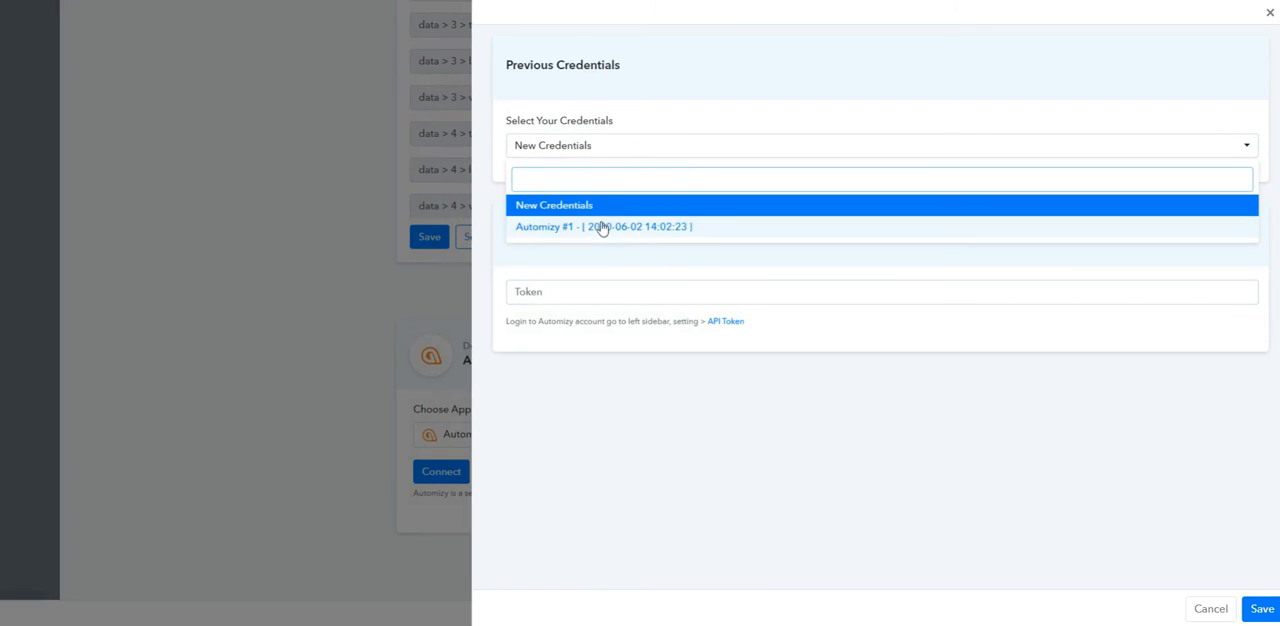
{"action": "left_click", "coordinate": [597, 227]}
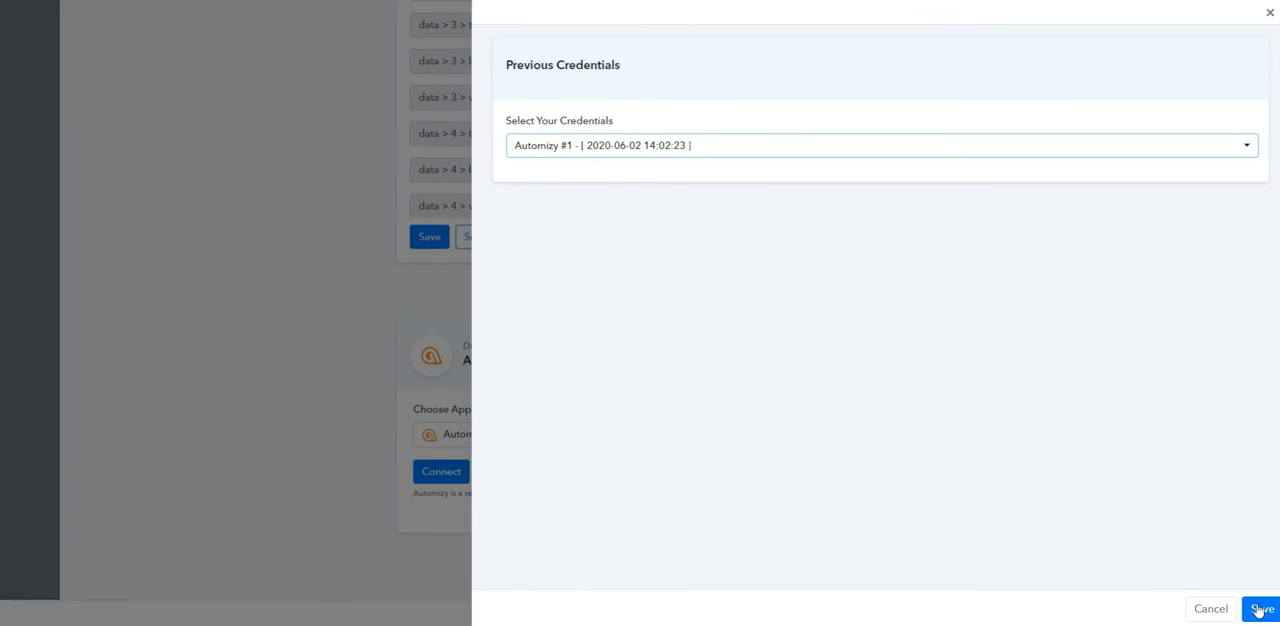
{"action": "left_click", "coordinate": [1258, 609]}
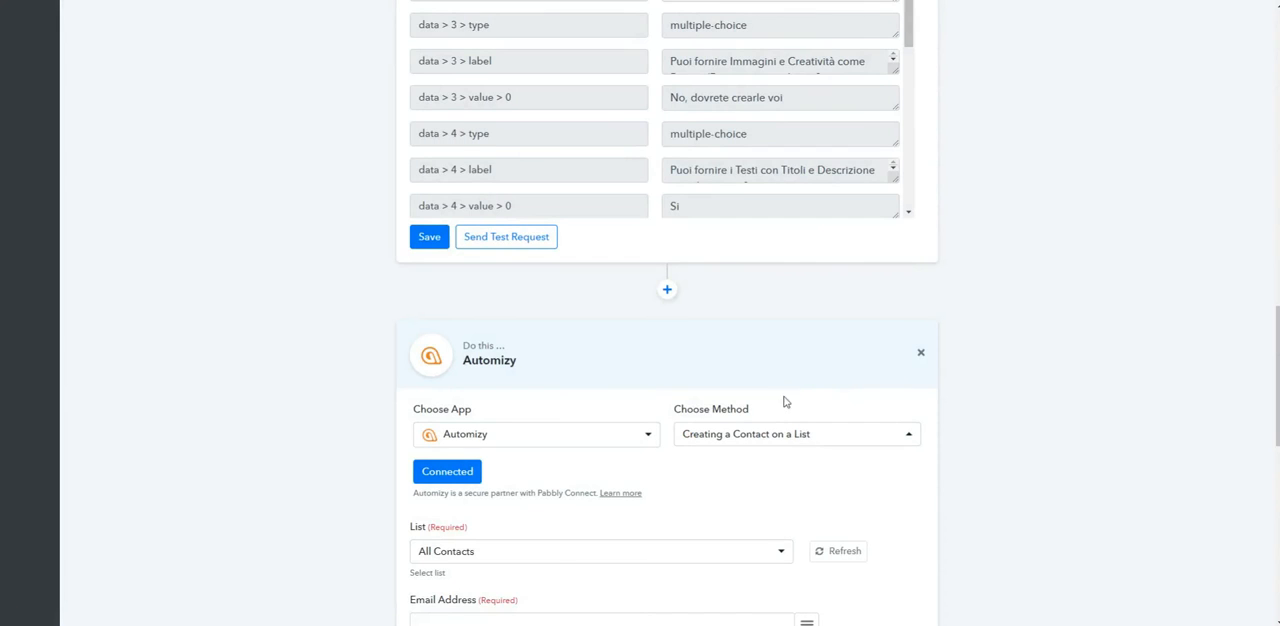
Step: Map the JSON Extractor's data > 1 > value entry to the Automizy action's Email Address
{"action": "scroll", "coordinate": [606, 437], "scroll_direction": "down", "scroll_amount": 5}
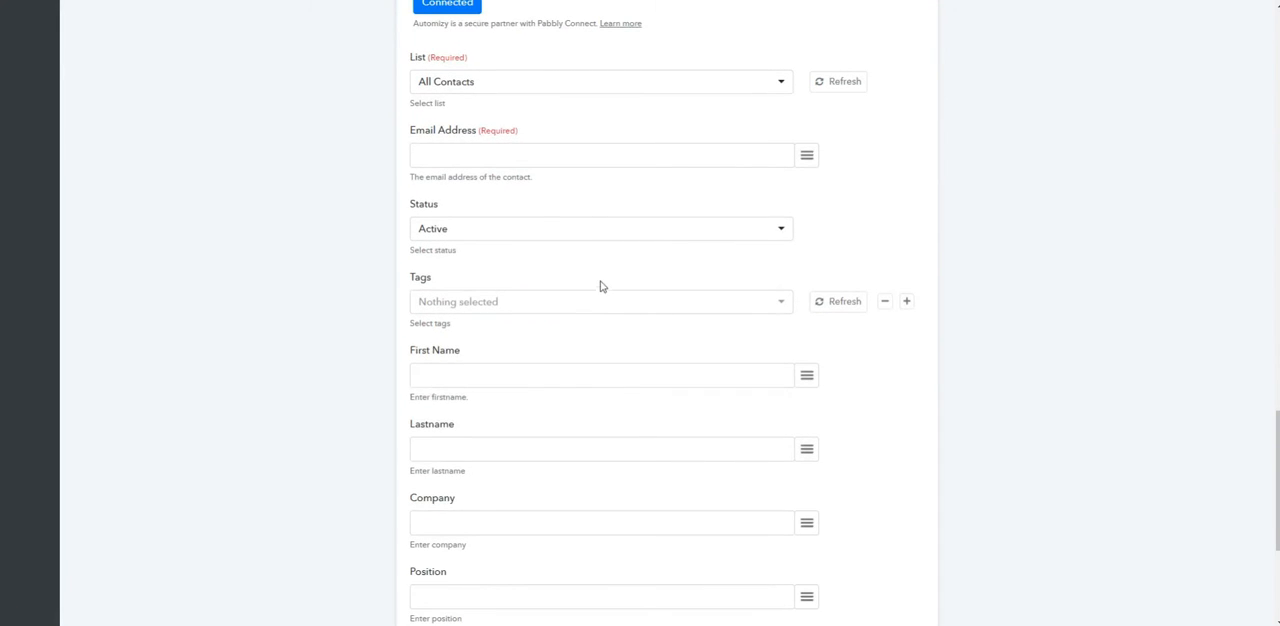
{"action": "scroll", "coordinate": [666, 234], "scroll_direction": "up", "scroll_amount": 6}
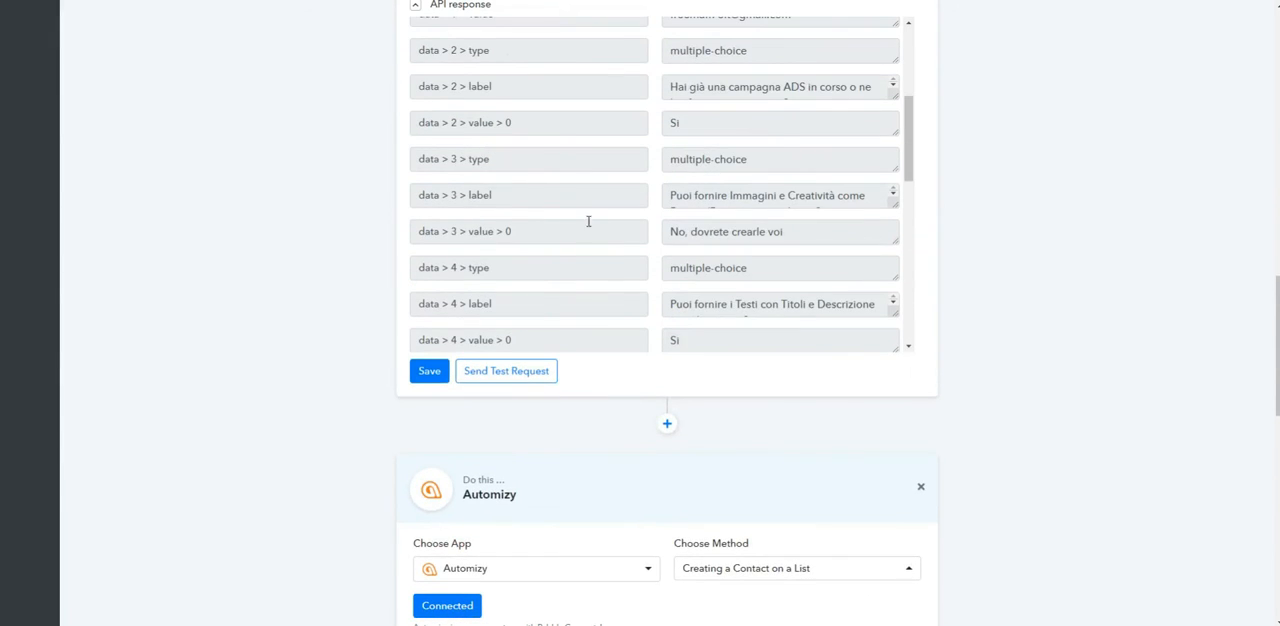
{"action": "scroll", "coordinate": [588, 221], "scroll_direction": "down", "scroll_amount": 3}
{"action": "scroll", "coordinate": [651, 463], "scroll_direction": "down", "scroll_amount": 7}
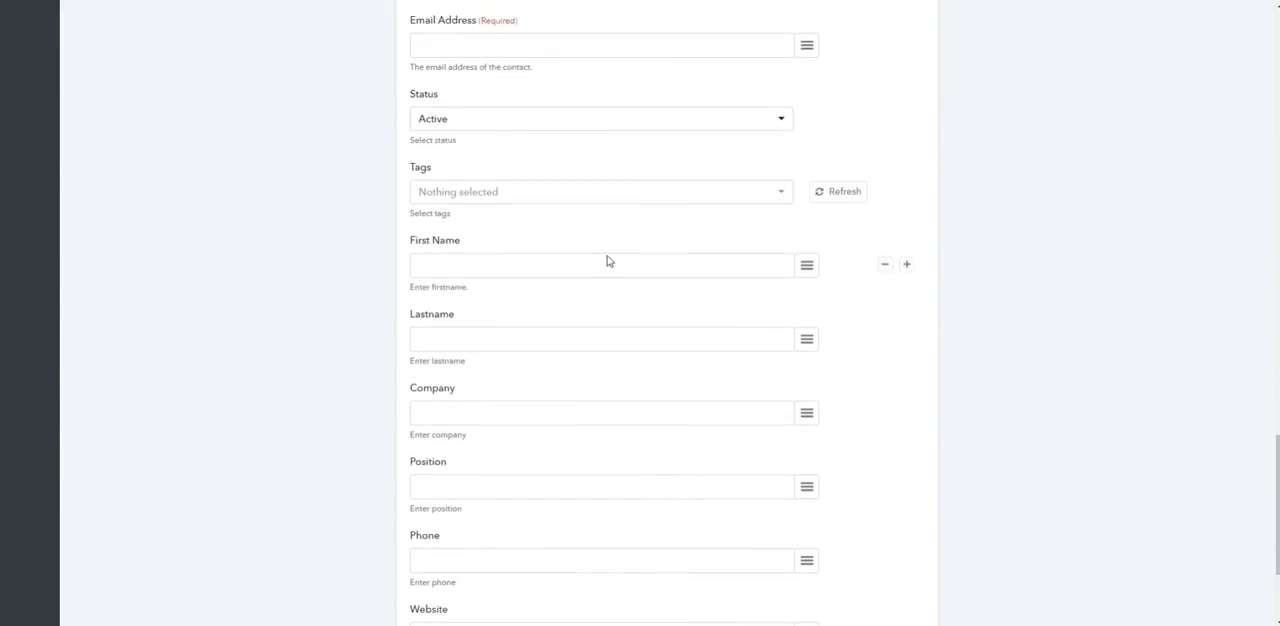
{"action": "scroll", "coordinate": [606, 261], "scroll_direction": "up", "scroll_amount": 1}
{"action": "left_click", "coordinate": [806, 155]}
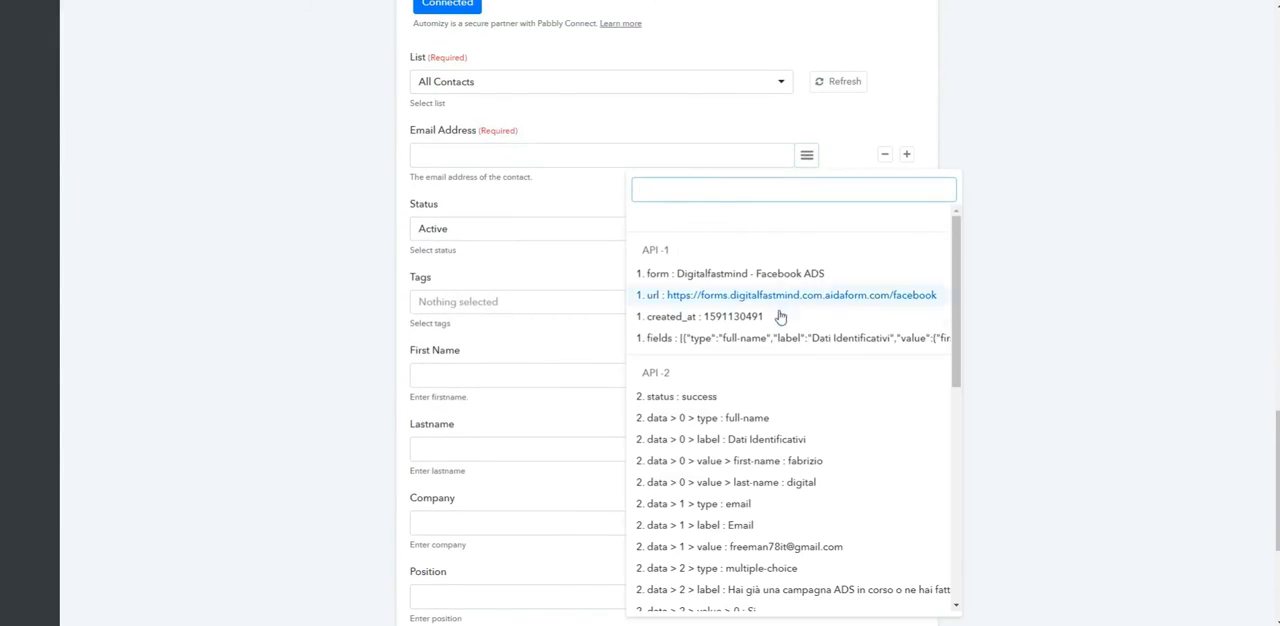
{"action": "scroll", "coordinate": [752, 470], "scroll_direction": "down", "scroll_amount": 1}
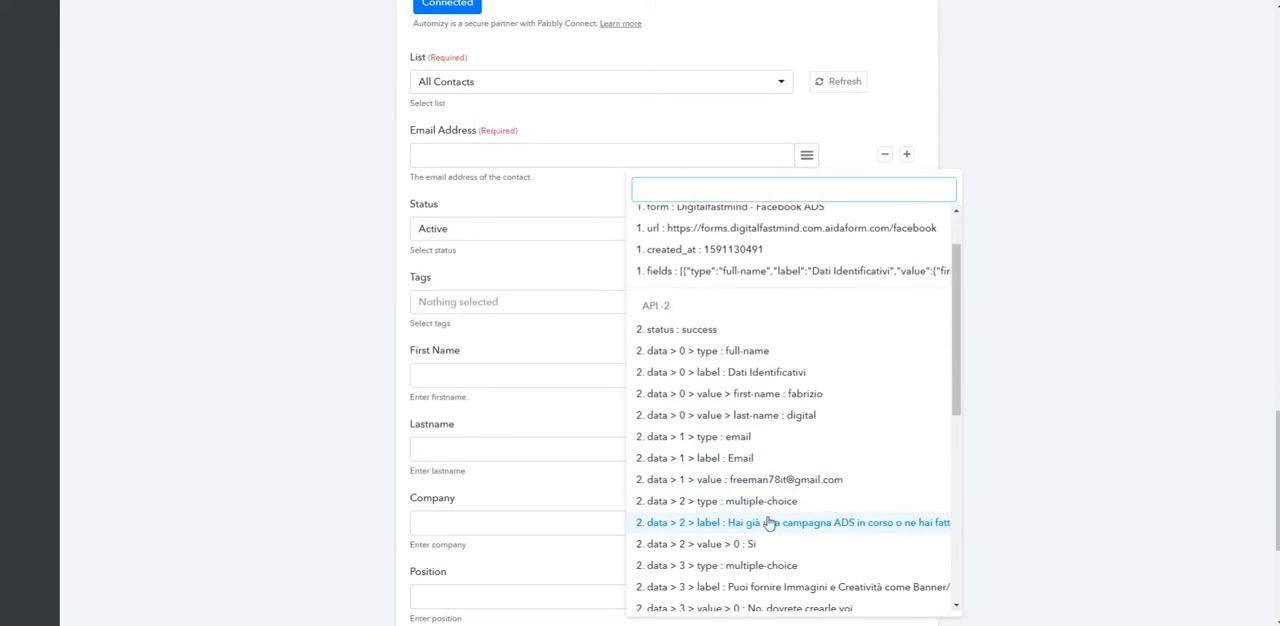
{"action": "left_click", "coordinate": [718, 487]}
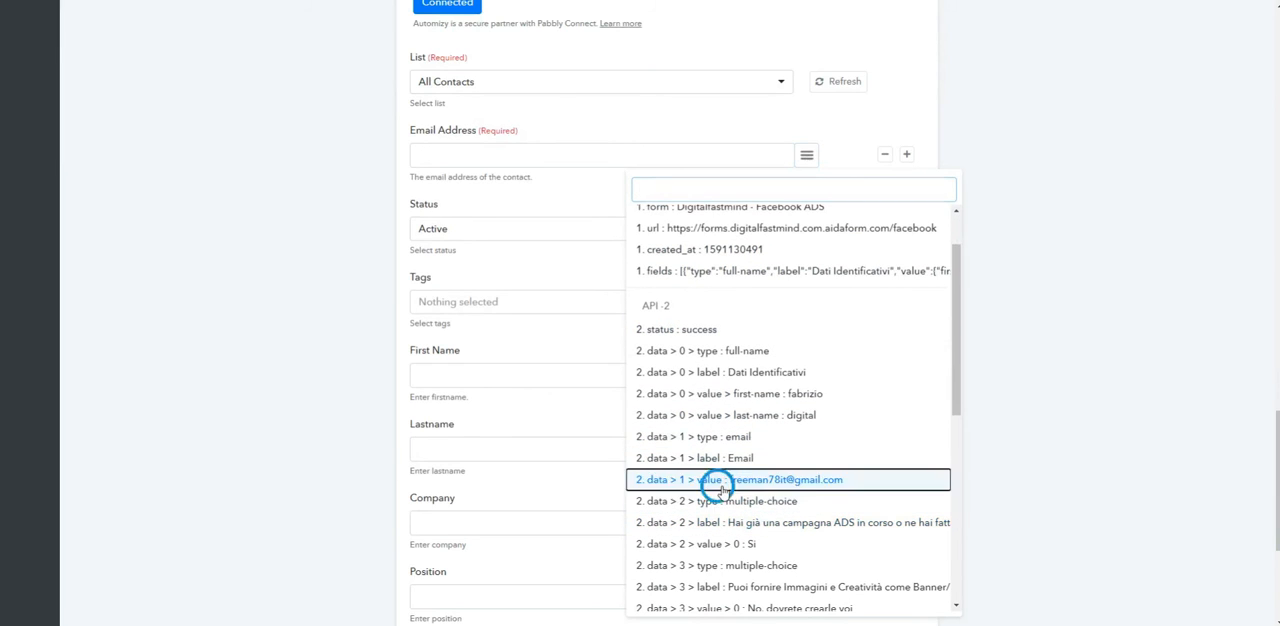
Step: Map the extracted data > 0 > value > first-name and last-name entries to the Automizy action's First Name and Lastname
{"action": "scroll", "coordinate": [626, 323], "scroll_direction": "down", "scroll_amount": 1}
{"action": "left_click", "coordinate": [727, 246]}
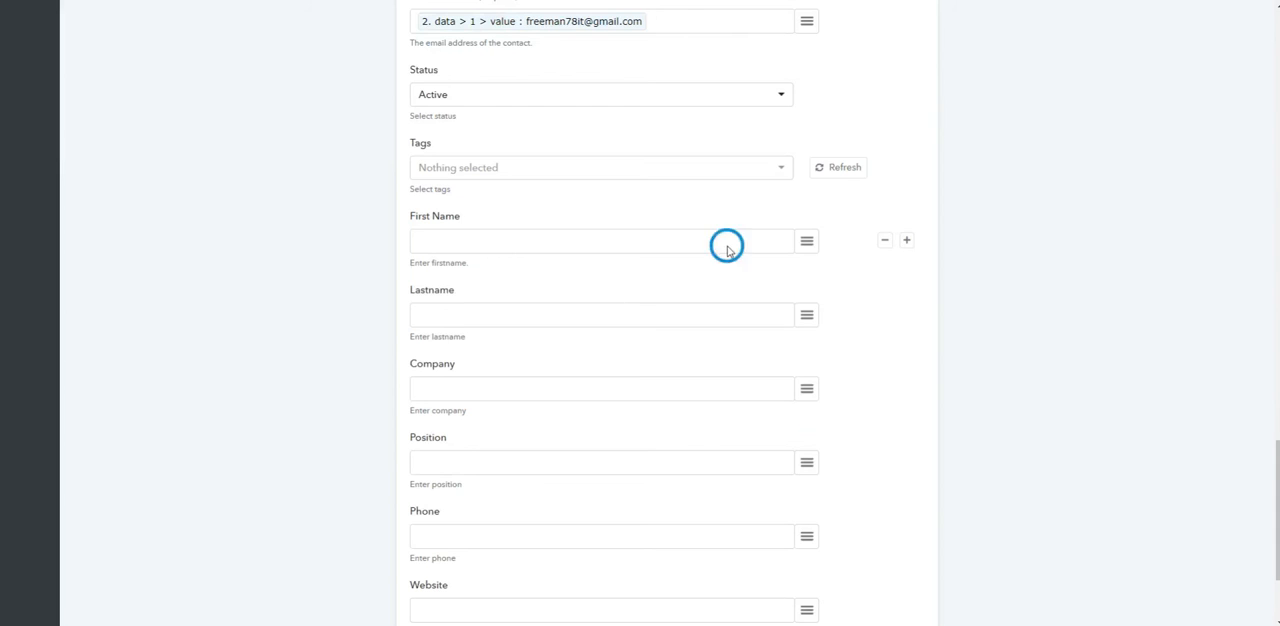
{"action": "left_click", "coordinate": [806, 242]}
{"action": "scroll", "coordinate": [733, 468], "scroll_direction": "down", "scroll_amount": 1}
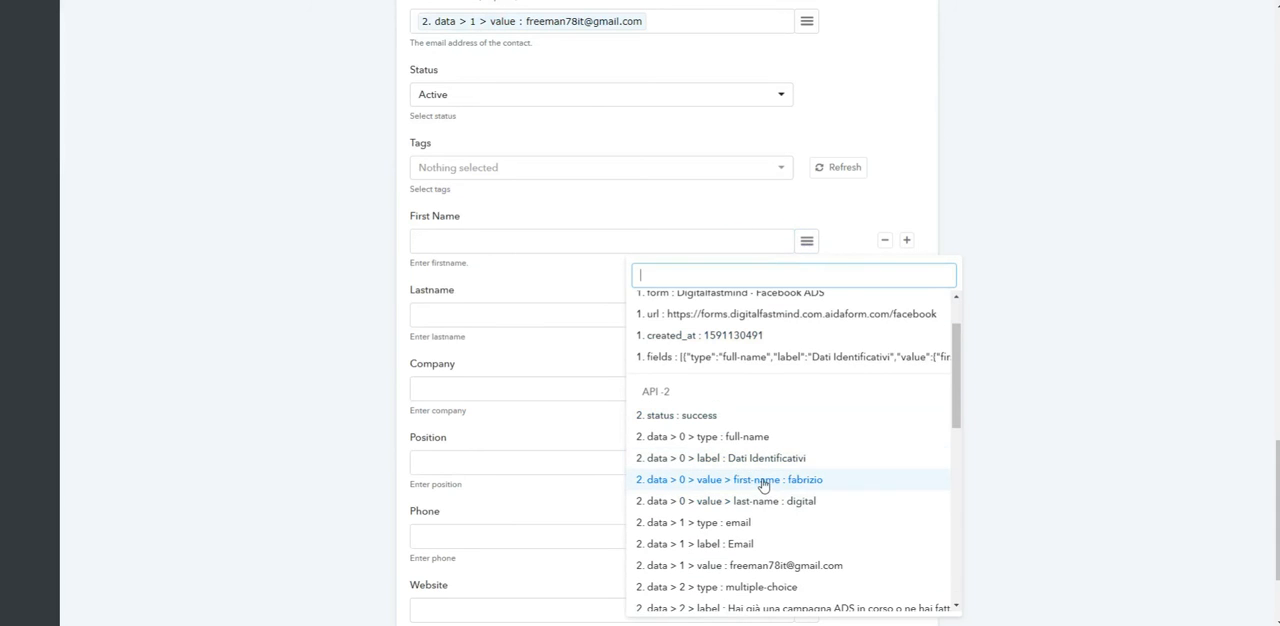
{"action": "left_click", "coordinate": [764, 487]}
{"action": "left_click", "coordinate": [806, 315]}
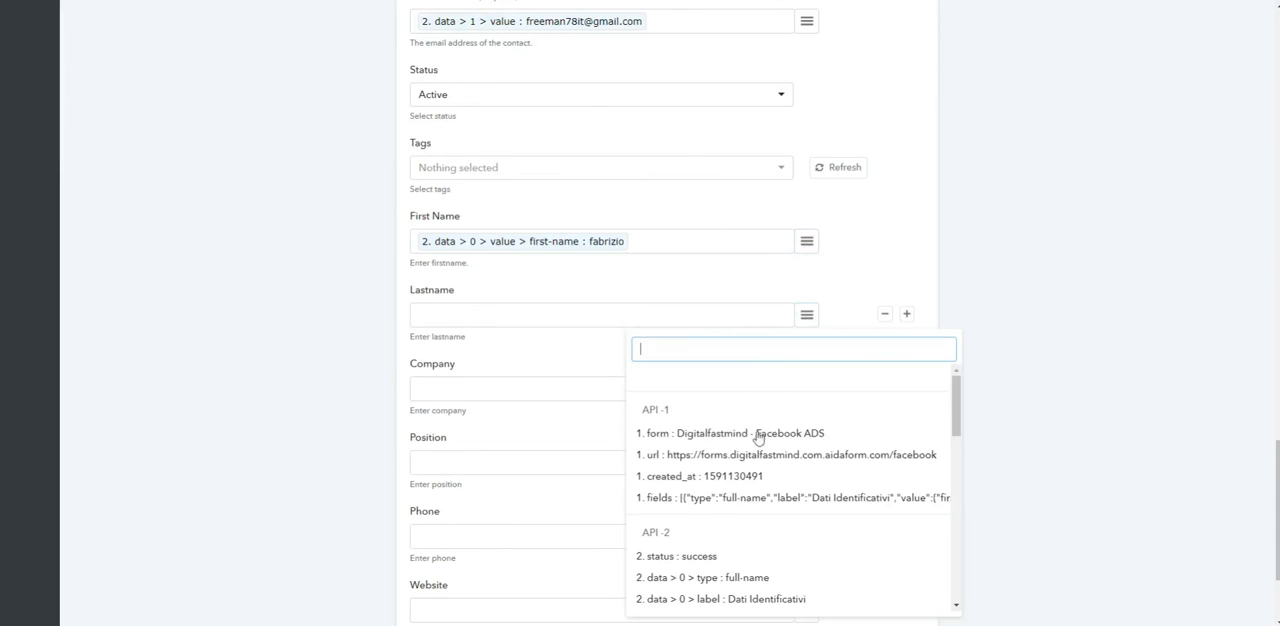
{"action": "scroll", "coordinate": [763, 470], "scroll_direction": "down", "scroll_amount": 2}
{"action": "left_click", "coordinate": [770, 512]}
{"action": "left_click", "coordinate": [862, 327]}
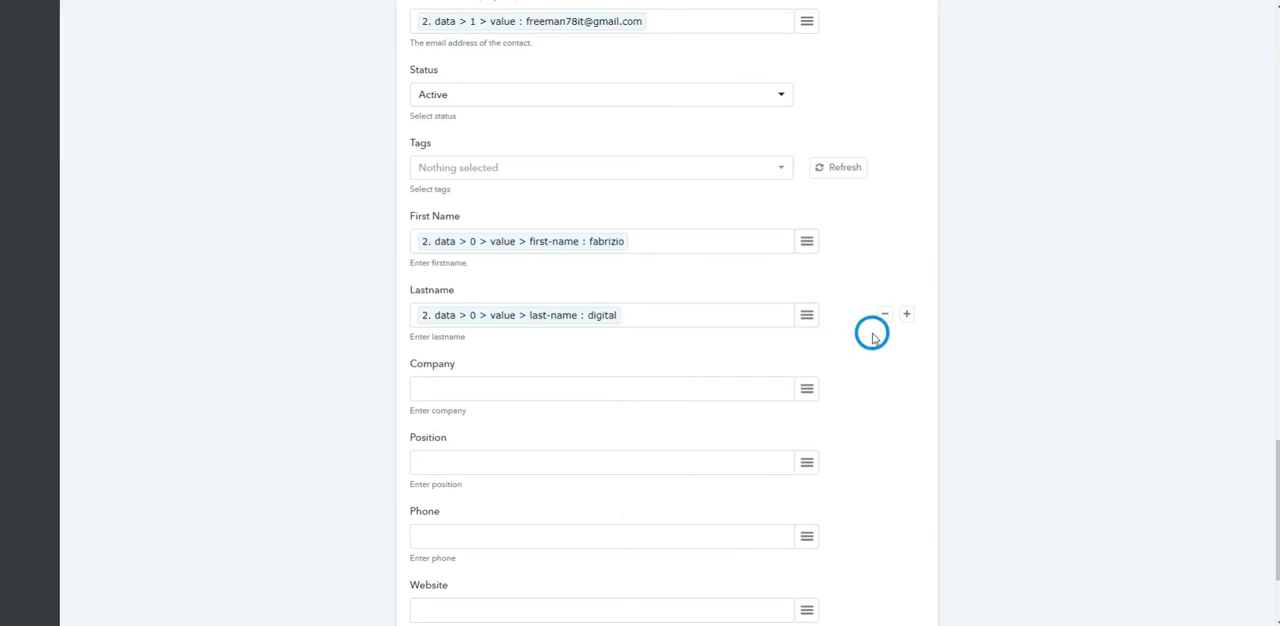
Step: Save the Automizy action, leaving Company, Position, Phone and Website empty
{"action": "scroll", "coordinate": [665, 376], "scroll_direction": "down", "scroll_amount": 2}
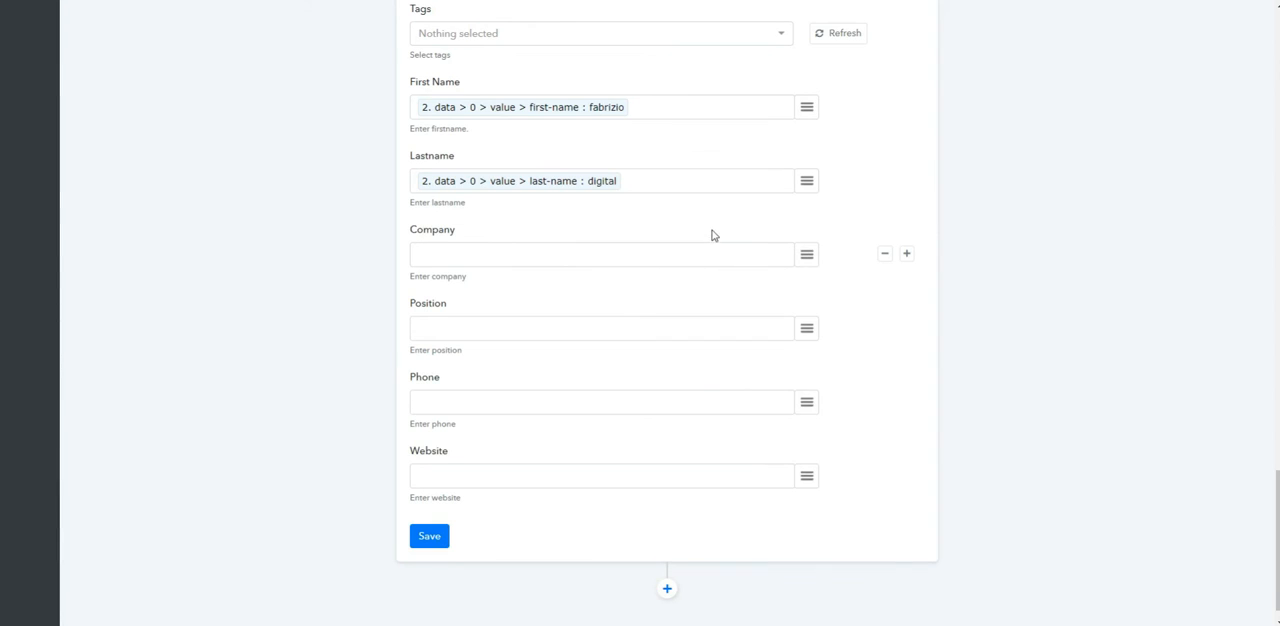
{"action": "scroll", "coordinate": [646, 274], "scroll_direction": "up", "scroll_amount": 3}
{"action": "scroll", "coordinate": [646, 274], "scroll_direction": "down", "scroll_amount": 3}
{"action": "left_click", "coordinate": [429, 507]}
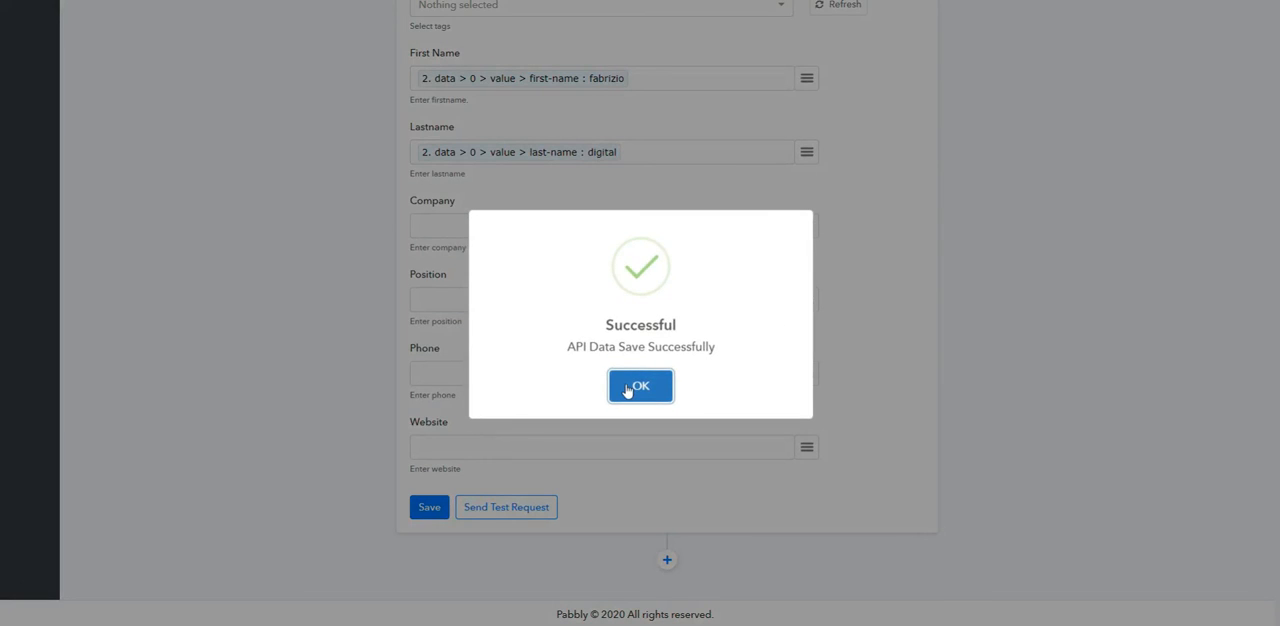
{"action": "left_click", "coordinate": [640, 386]}
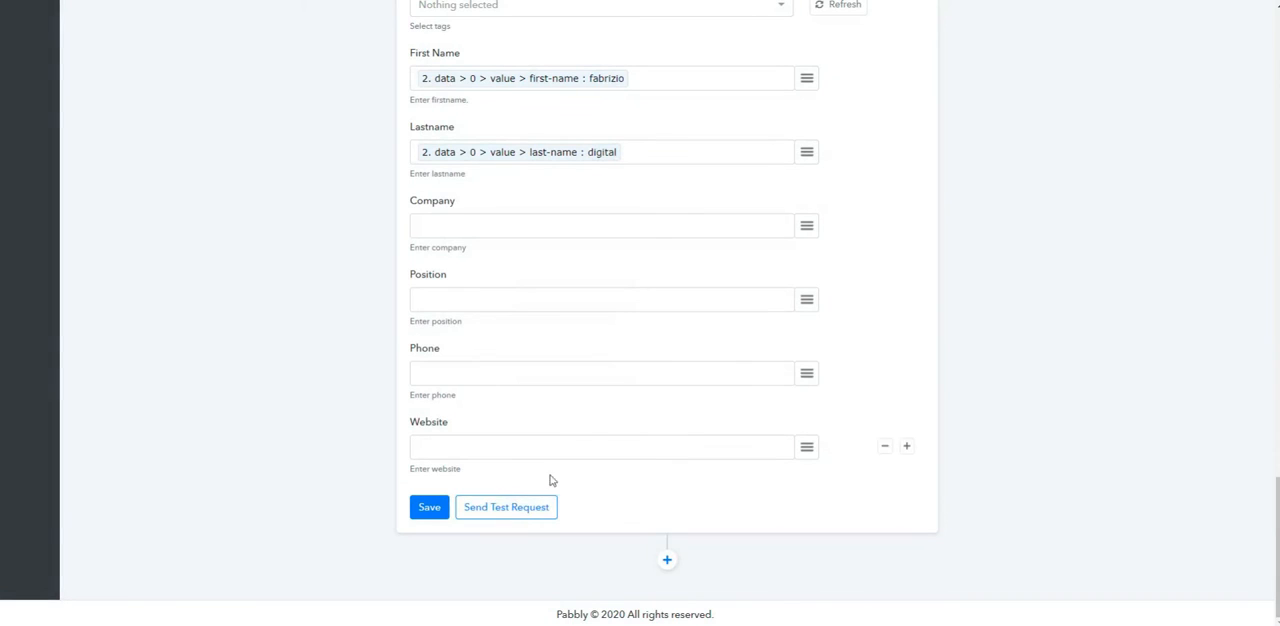
Step: Send a test request from the Automizy action and examine the contact, list and custom field entries in its response
{"action": "left_click", "coordinate": [515, 518]}
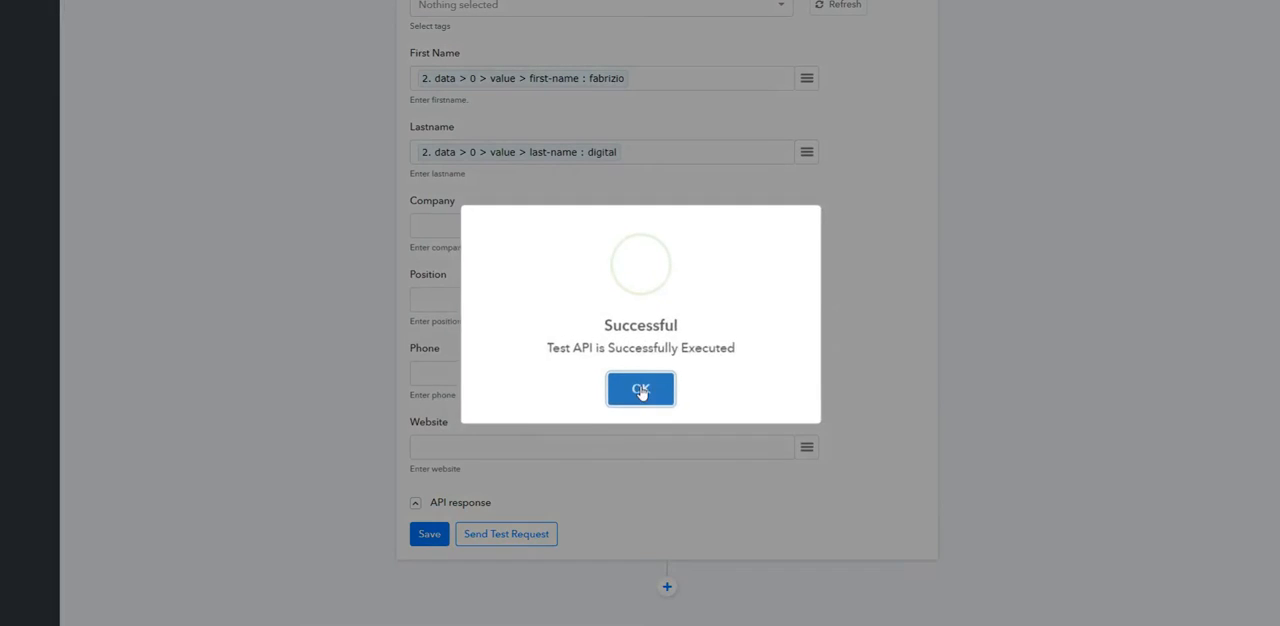
{"action": "left_click", "coordinate": [641, 386]}
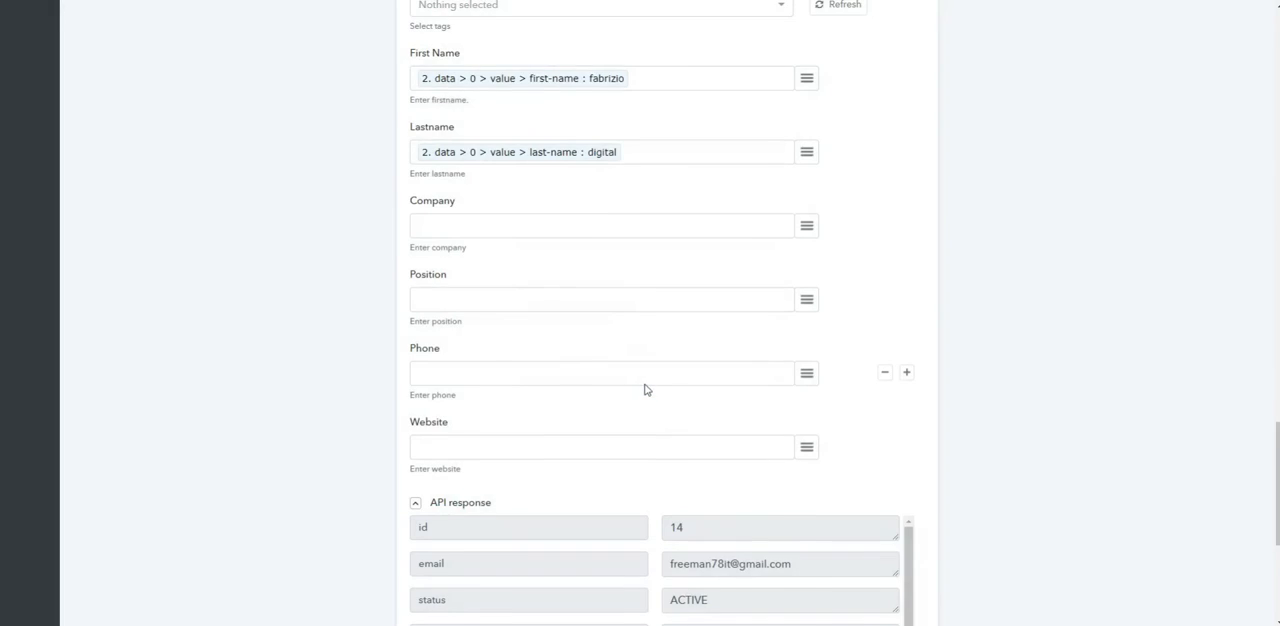
{"action": "scroll", "coordinate": [700, 380], "scroll_direction": "down", "scroll_amount": 3}
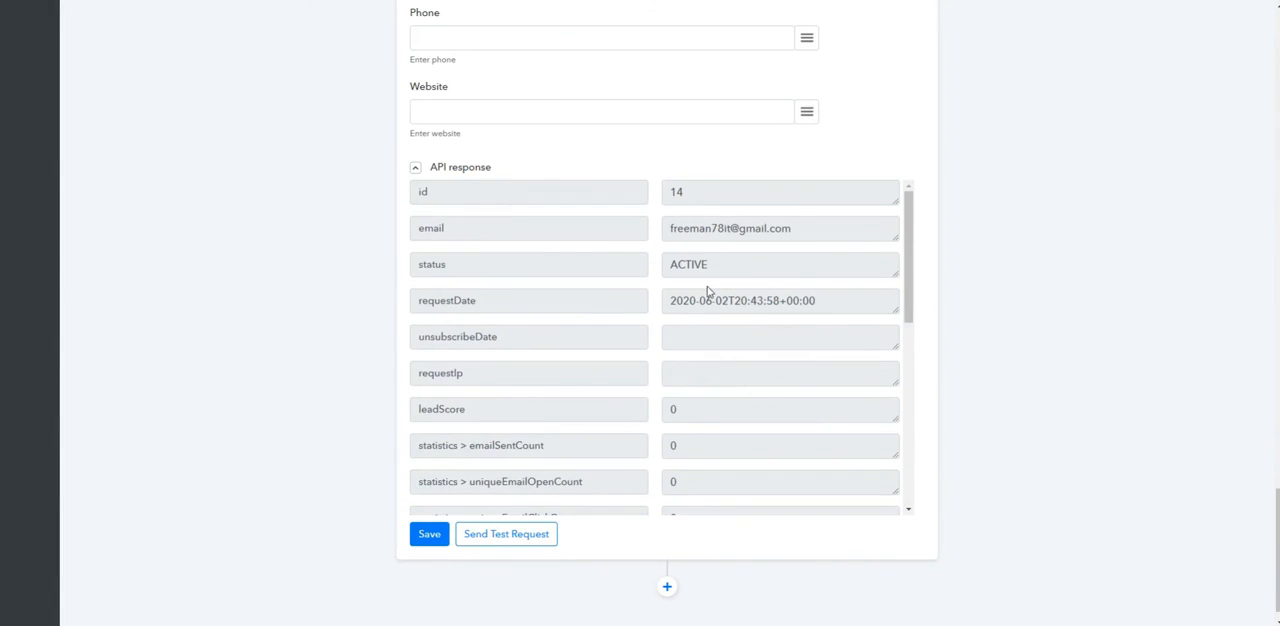
{"action": "scroll", "coordinate": [706, 290], "scroll_direction": "down", "scroll_amount": 3}
{"action": "scroll", "coordinate": [706, 288], "scroll_direction": "down", "scroll_amount": 5}
{"action": "scroll", "coordinate": [700, 258], "scroll_direction": "up", "scroll_amount": 2}
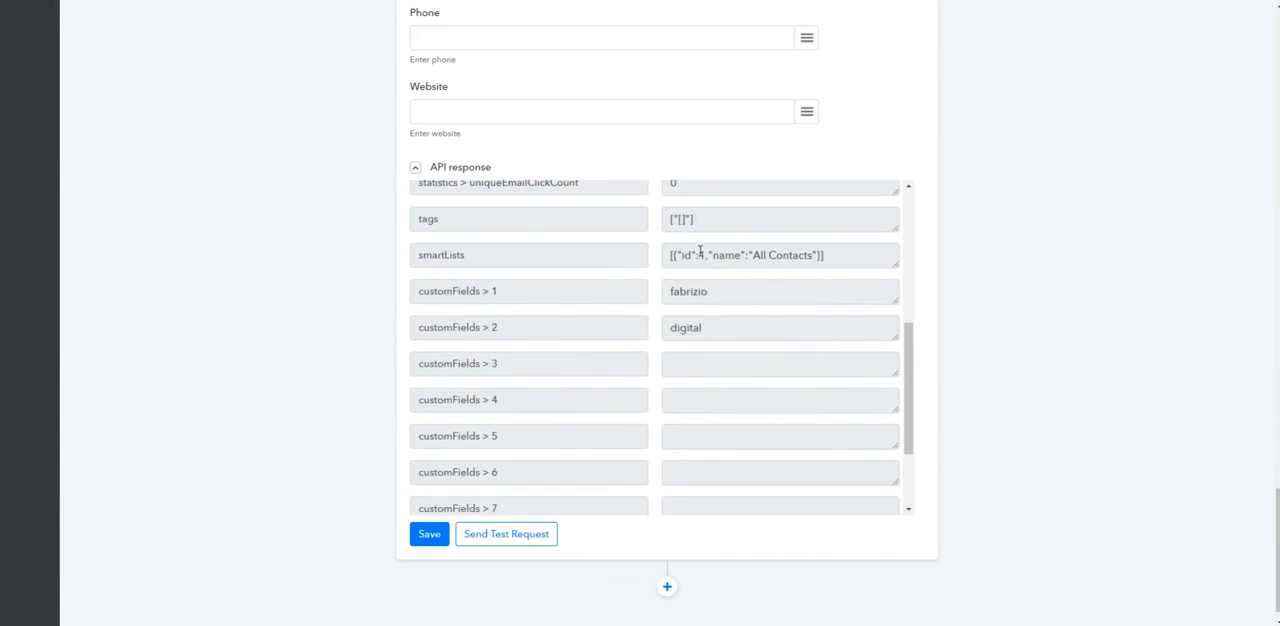
{"action": "scroll", "coordinate": [660, 340], "scroll_direction": "down", "scroll_amount": 3}
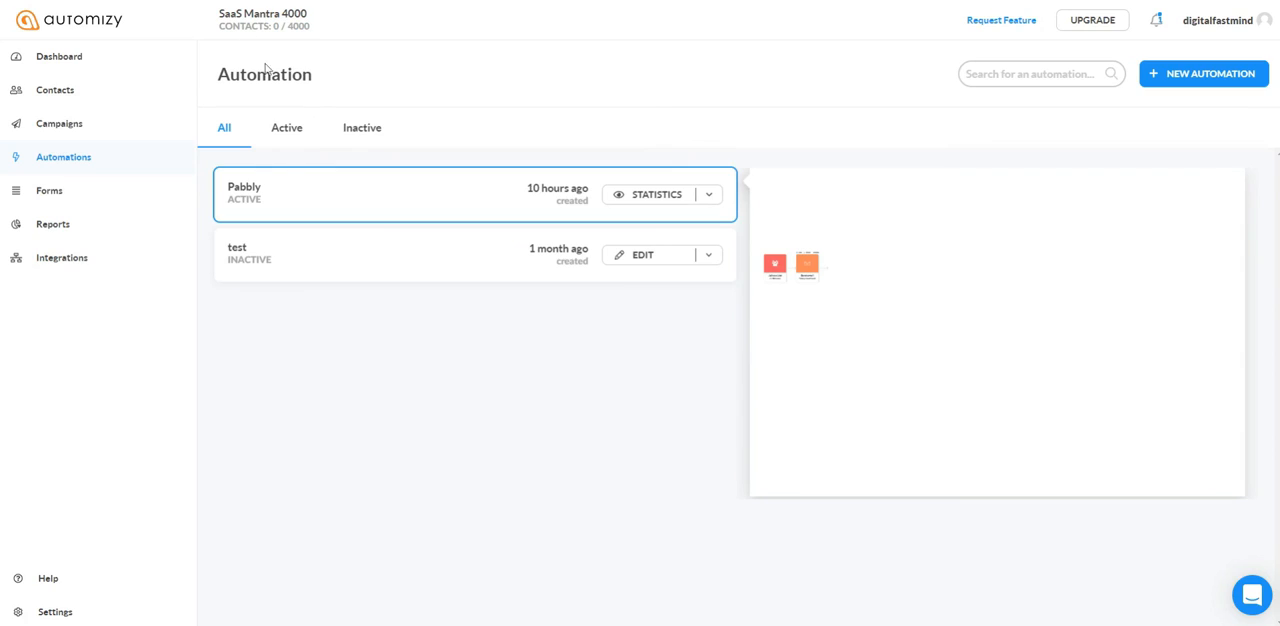
Step: Switch to Automizy to view the Pabbly automation's statistics, and open the Pabbly Automation email in Gmail's Promotions
{"action": "left_click", "coordinate": [660, 197]}
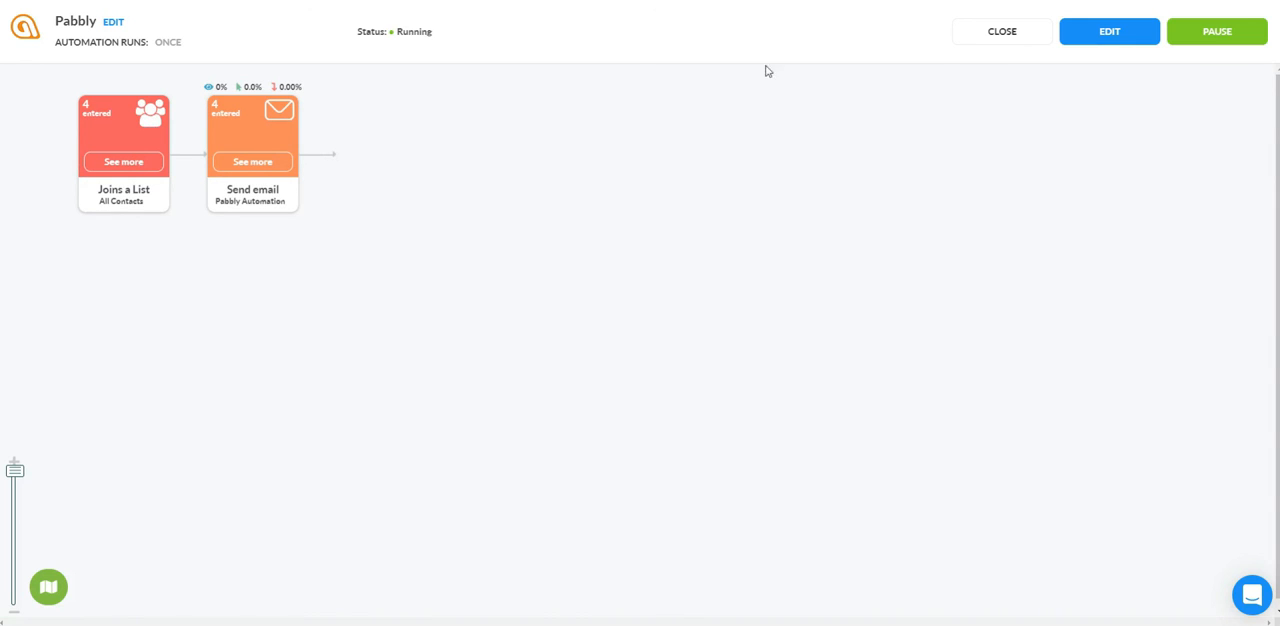
{"action": "left_click", "coordinate": [776, 2]}
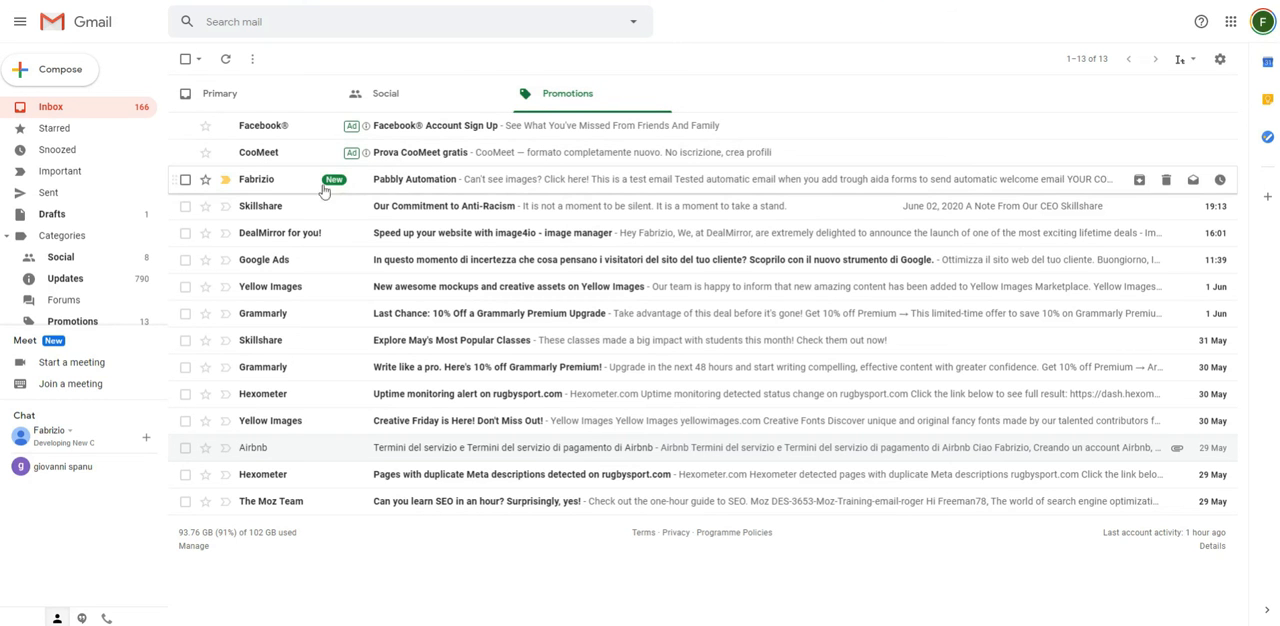
{"action": "left_click", "coordinate": [488, 183]}
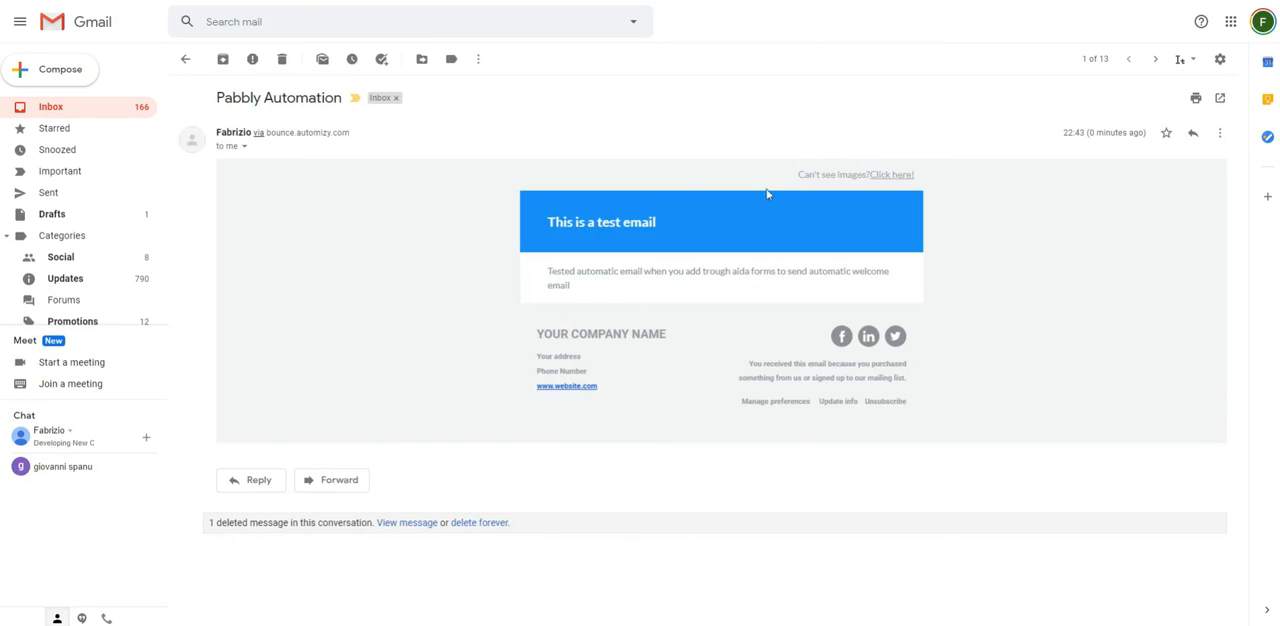
{"action": "left_click", "coordinate": [877, 174]}
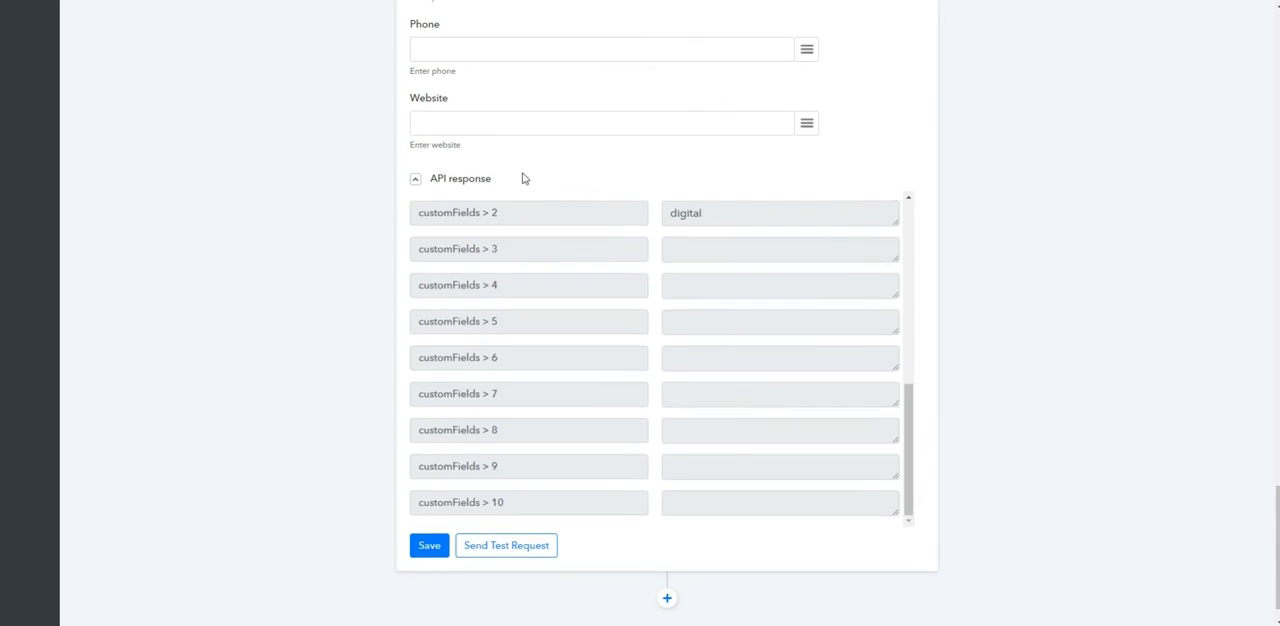
Step: Return to Pabbly Connect and review the Automizy response, the JSON Extractor data and the webhook trigger of the workflow
{"action": "scroll", "coordinate": [523, 177], "scroll_direction": "down", "scroll_amount": 5}
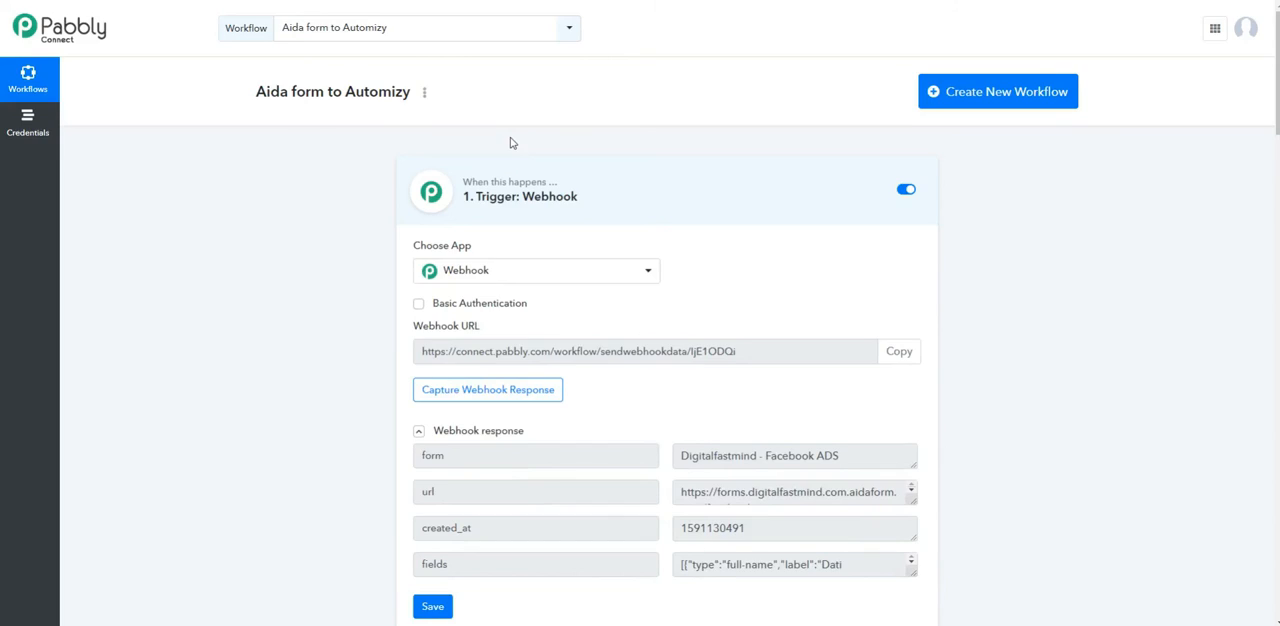
{"action": "scroll", "coordinate": [511, 145], "scroll_direction": "down", "scroll_amount": 10}
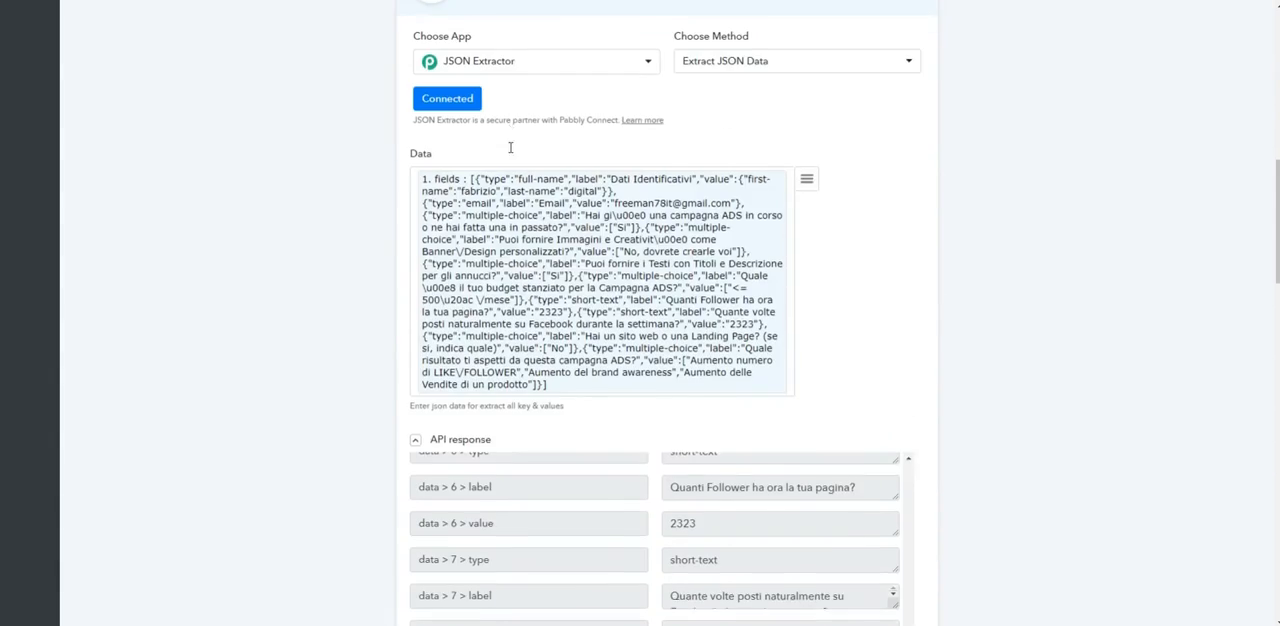
{"action": "scroll", "coordinate": [510, 148], "scroll_direction": "down", "scroll_amount": 15}
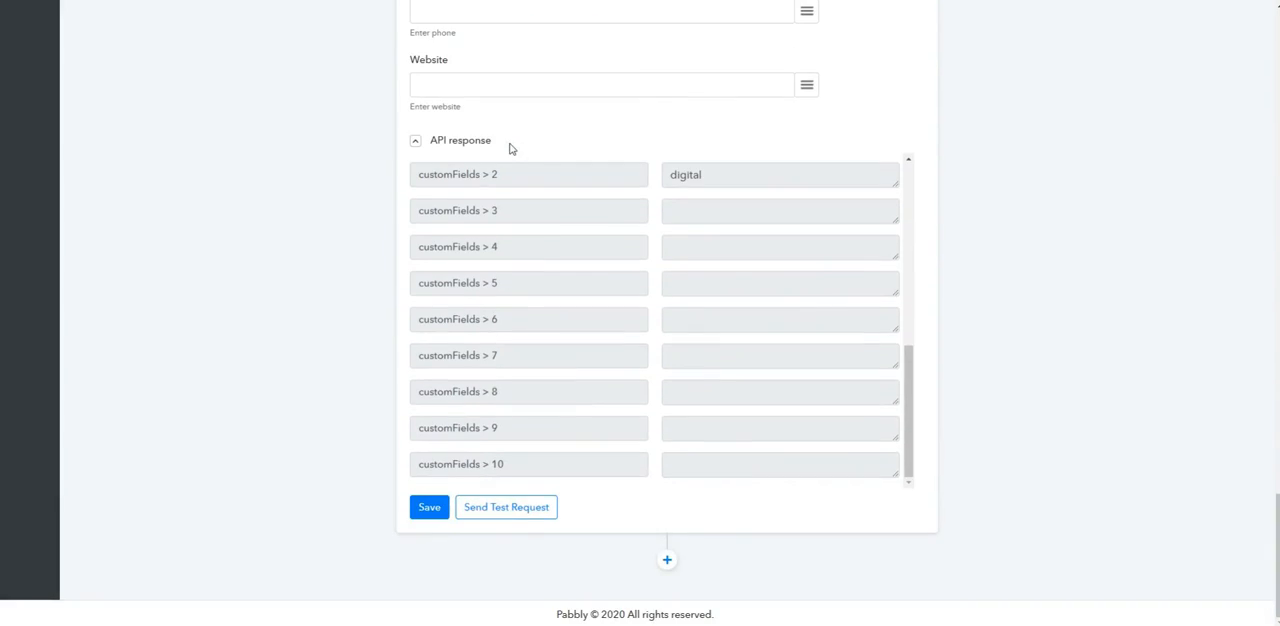
{"action": "scroll", "coordinate": [510, 148], "scroll_direction": "up", "scroll_amount": 11}
{"action": "scroll", "coordinate": [510, 148], "scroll_direction": "down", "scroll_amount": 12}
{"action": "scroll", "coordinate": [630, 445], "scroll_direction": "up", "scroll_amount": 5}
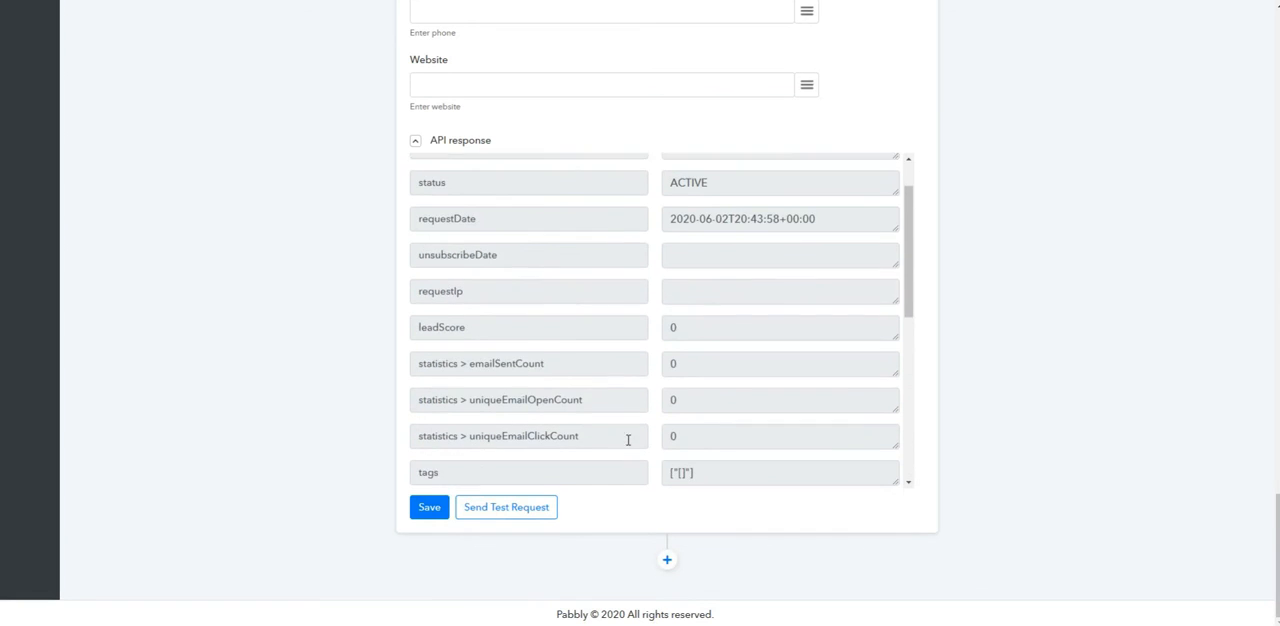
{"action": "scroll", "coordinate": [628, 440], "scroll_direction": "up", "scroll_amount": 2}
{"action": "scroll", "coordinate": [731, 366], "scroll_direction": "up", "scroll_amount": 3}
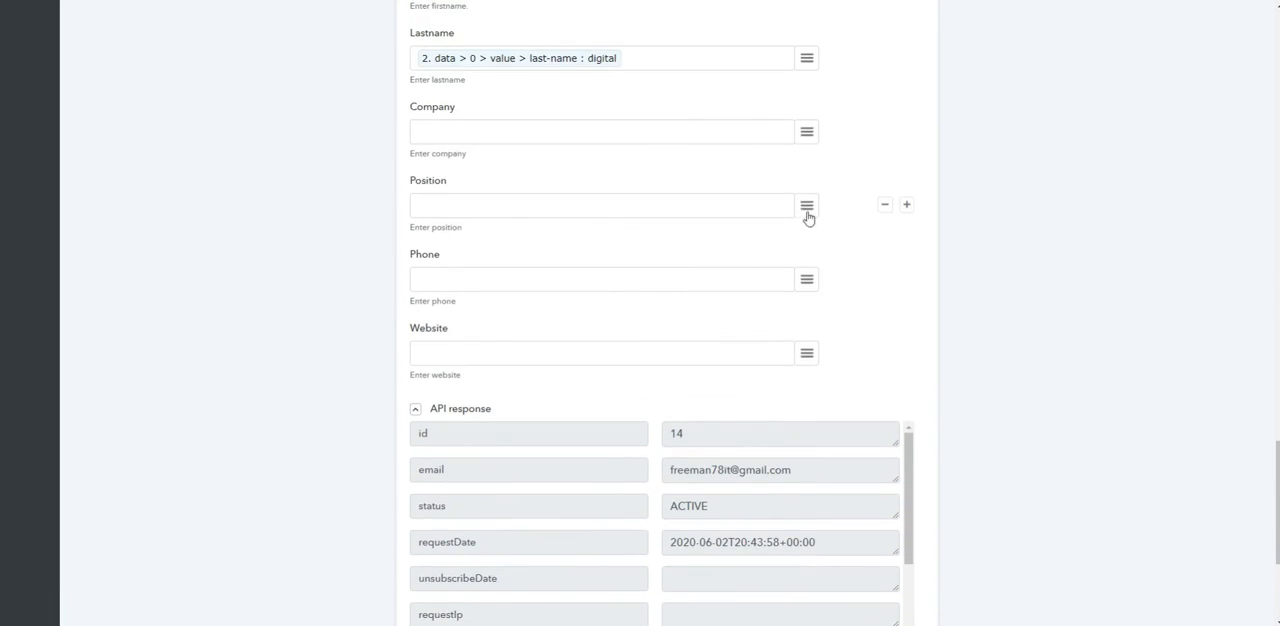
{"action": "scroll", "coordinate": [946, 203], "scroll_direction": "up", "scroll_amount": 7}
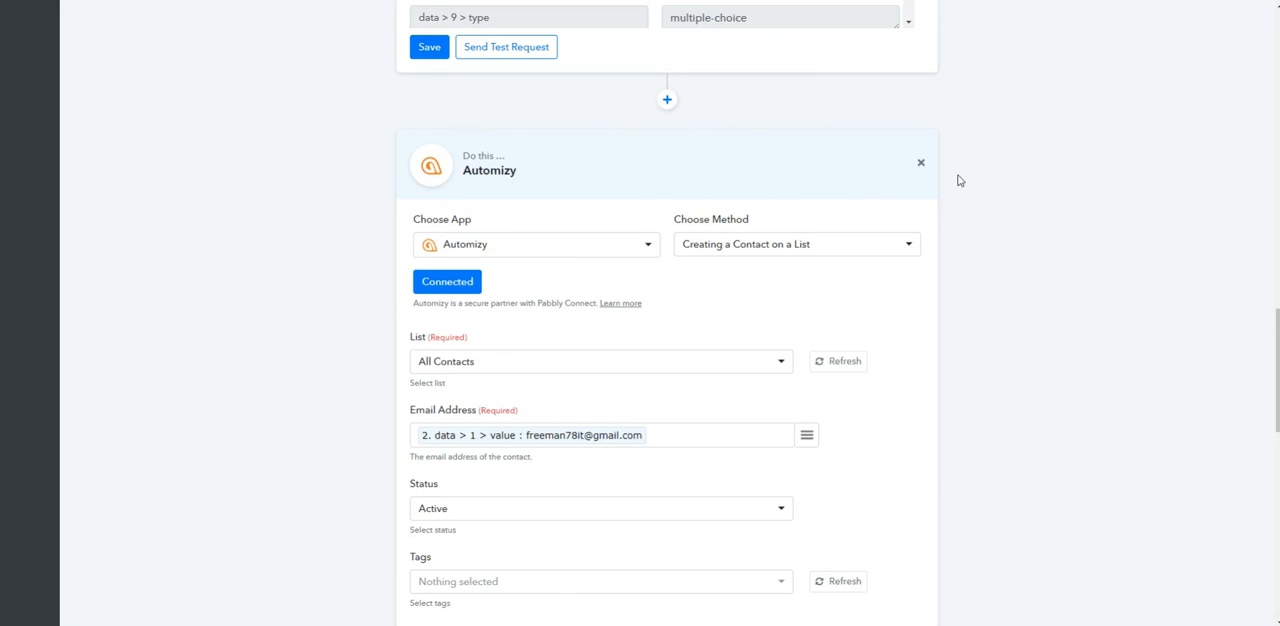
{"action": "scroll", "coordinate": [957, 180], "scroll_direction": "up", "scroll_amount": 20}
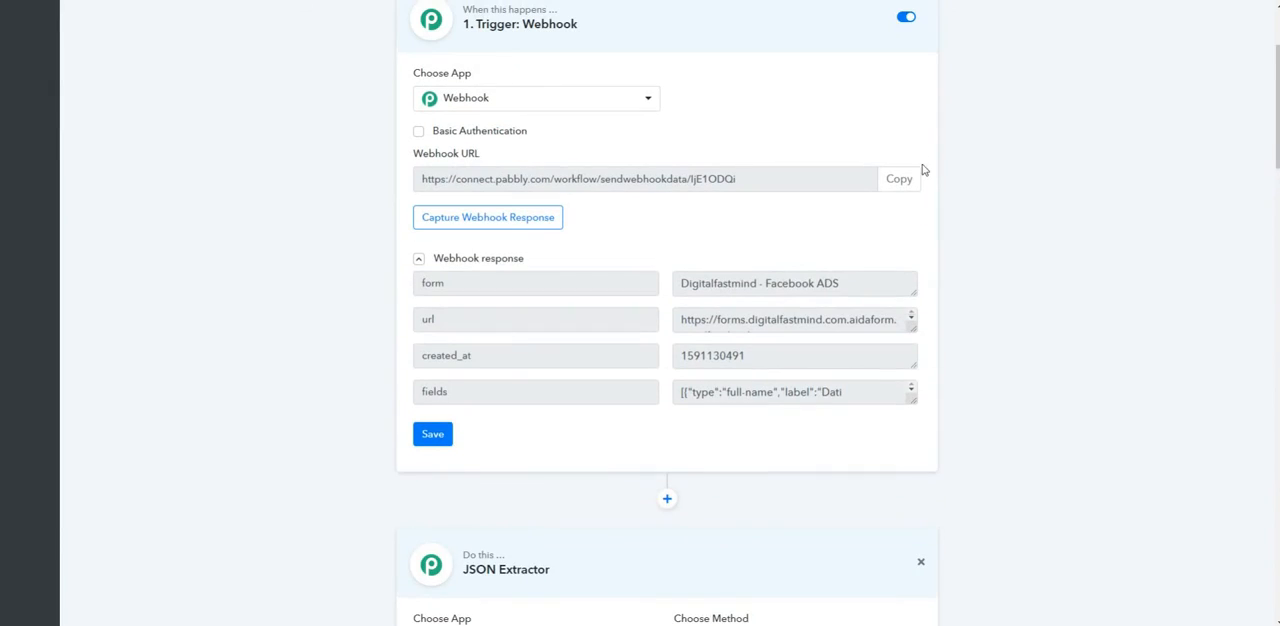
{"action": "scroll", "coordinate": [924, 170], "scroll_direction": "up", "scroll_amount": 3}
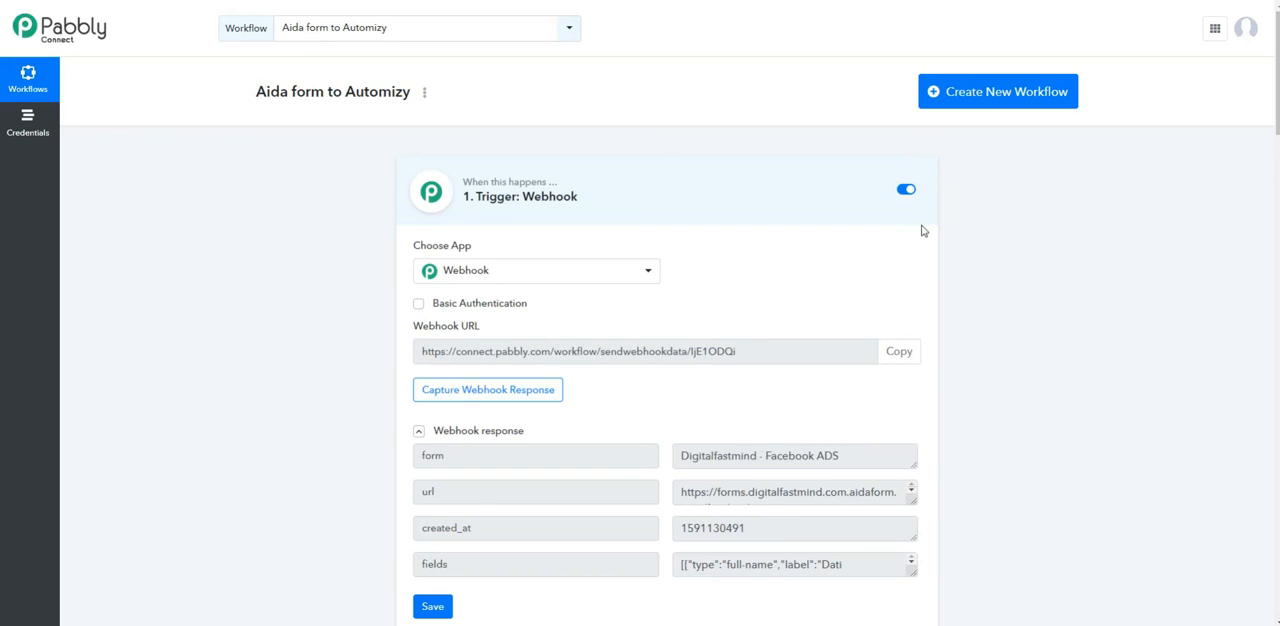